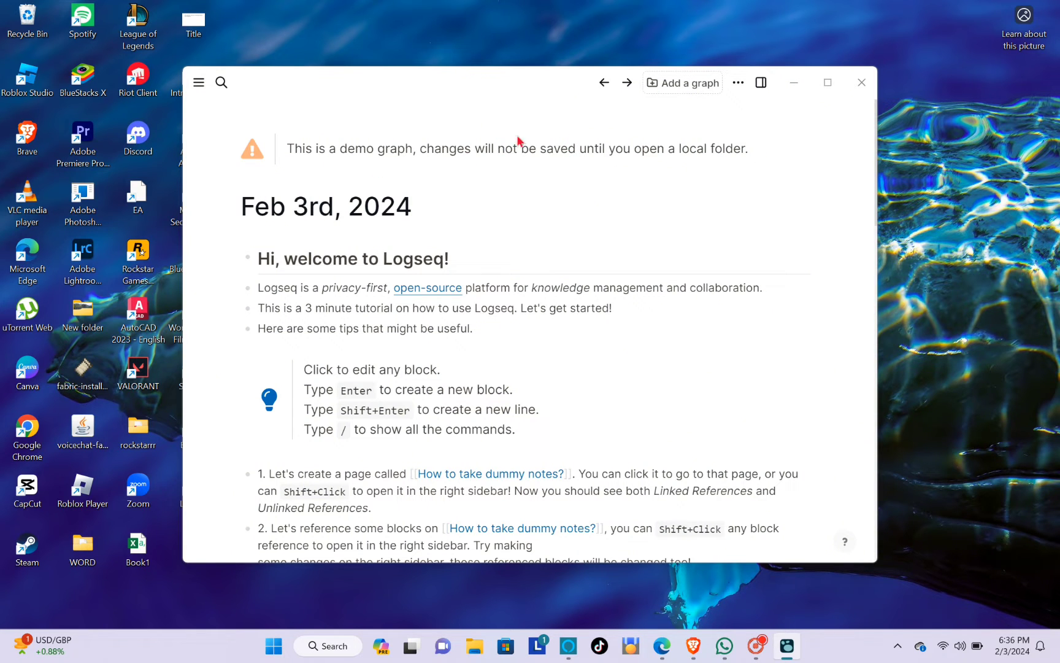
Step: Add a graph stored in a new folder named WORK2 inside Documents
left_click(685, 85)
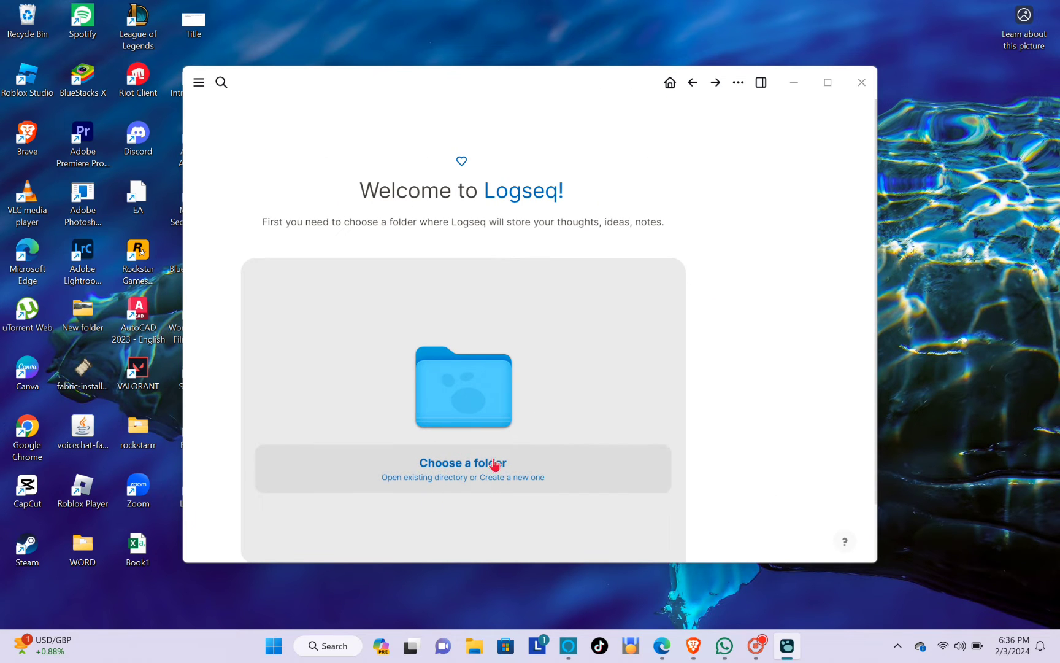
left_click(477, 476)
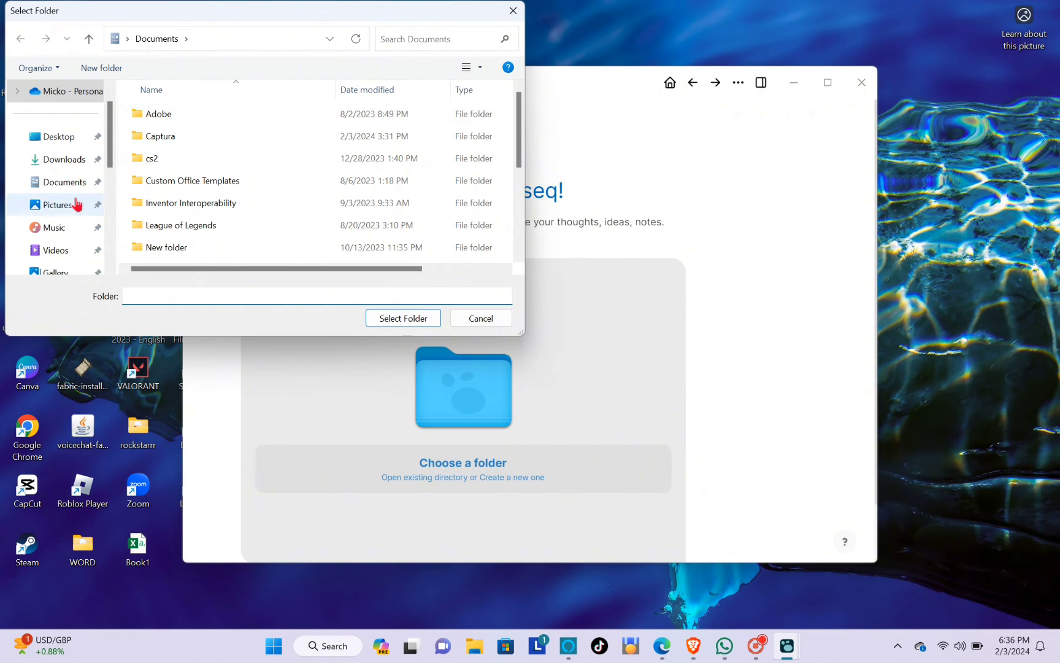
scroll(76, 204, "down", 3)
scroll(53, 206, "up", 3)
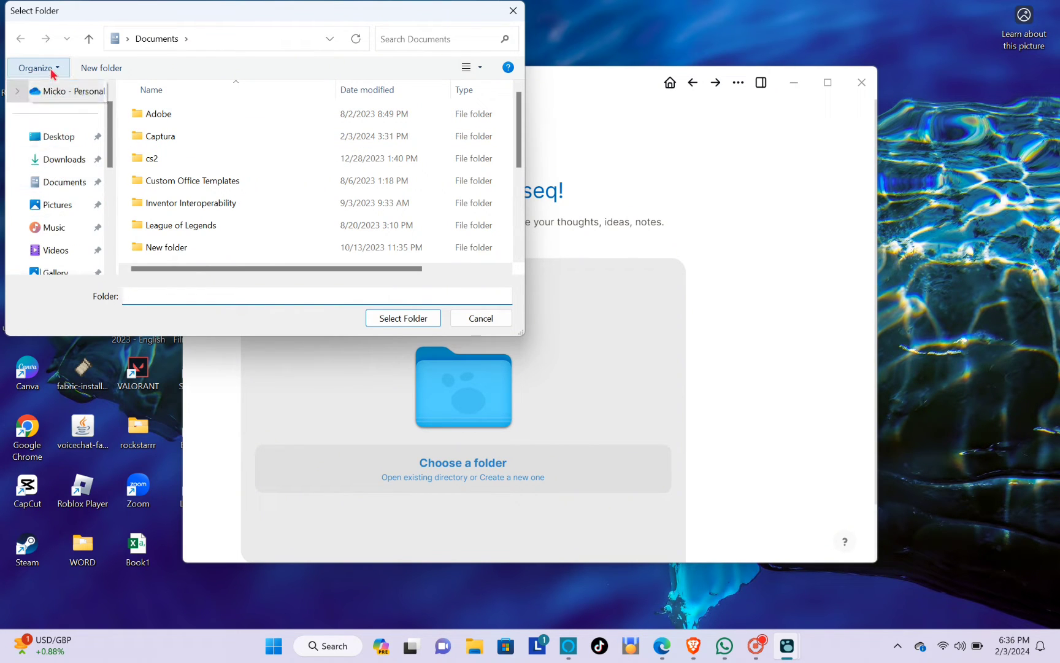
left_click(92, 68)
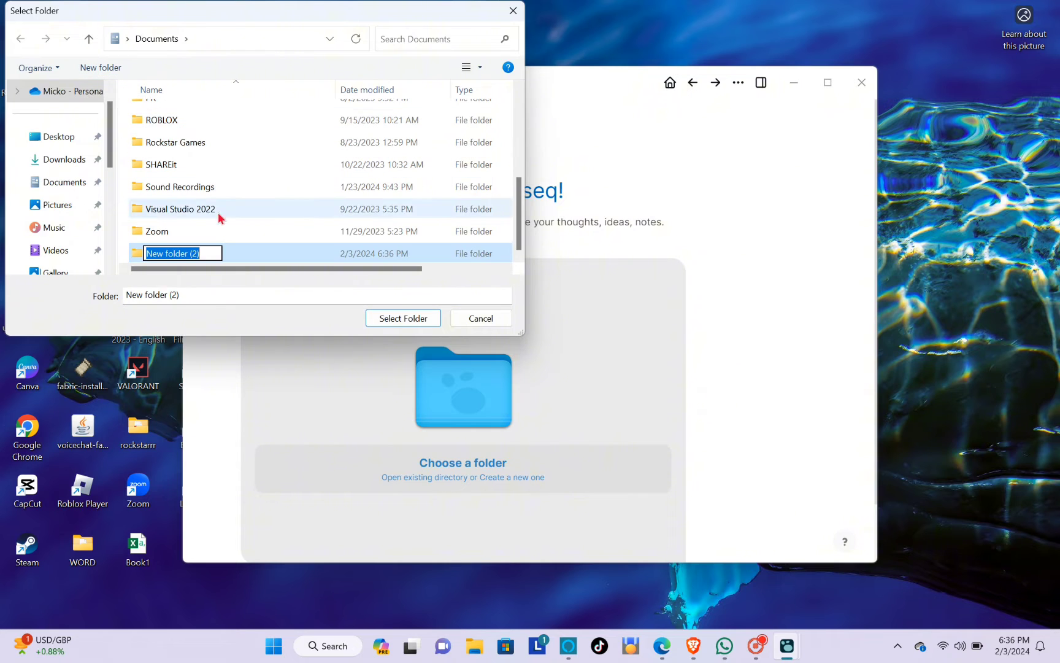
key("Caps_Lock")
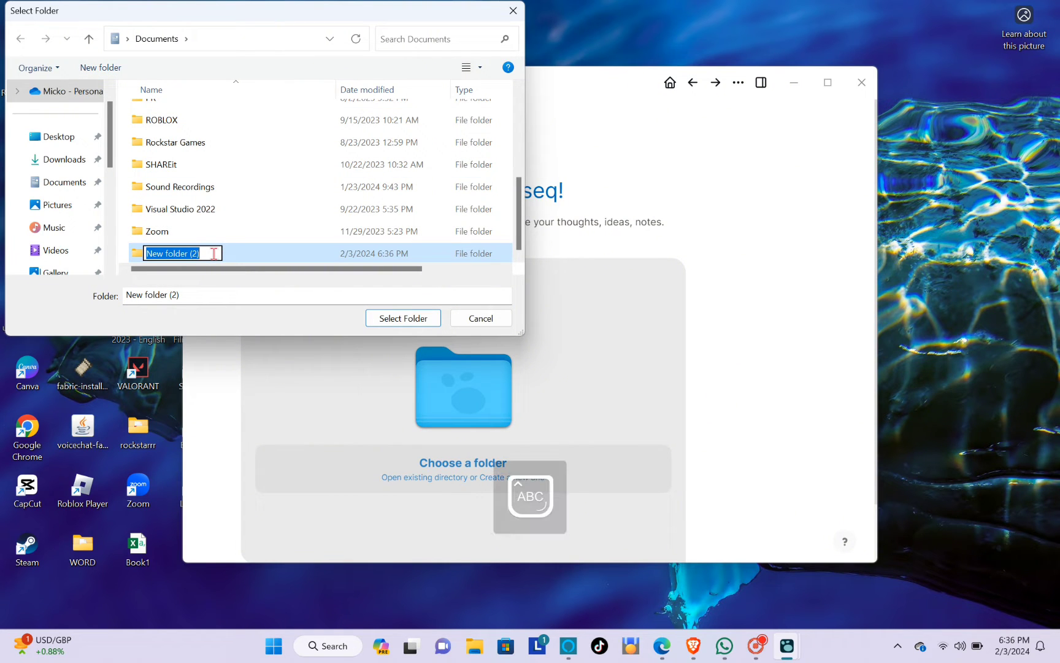
type("WORK")
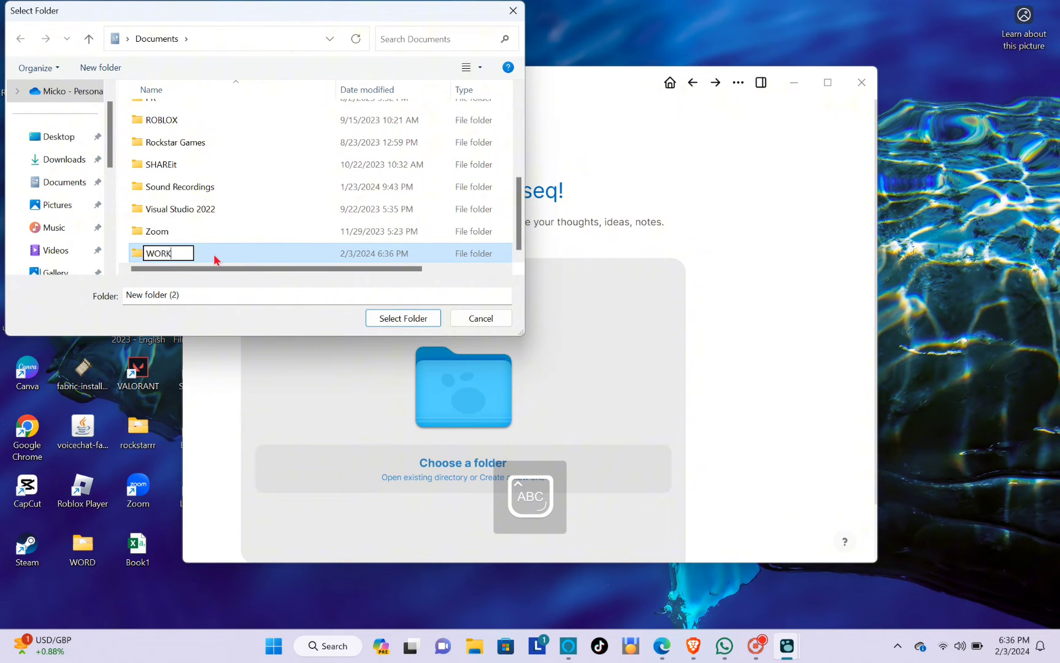
type("2")
key("Return")
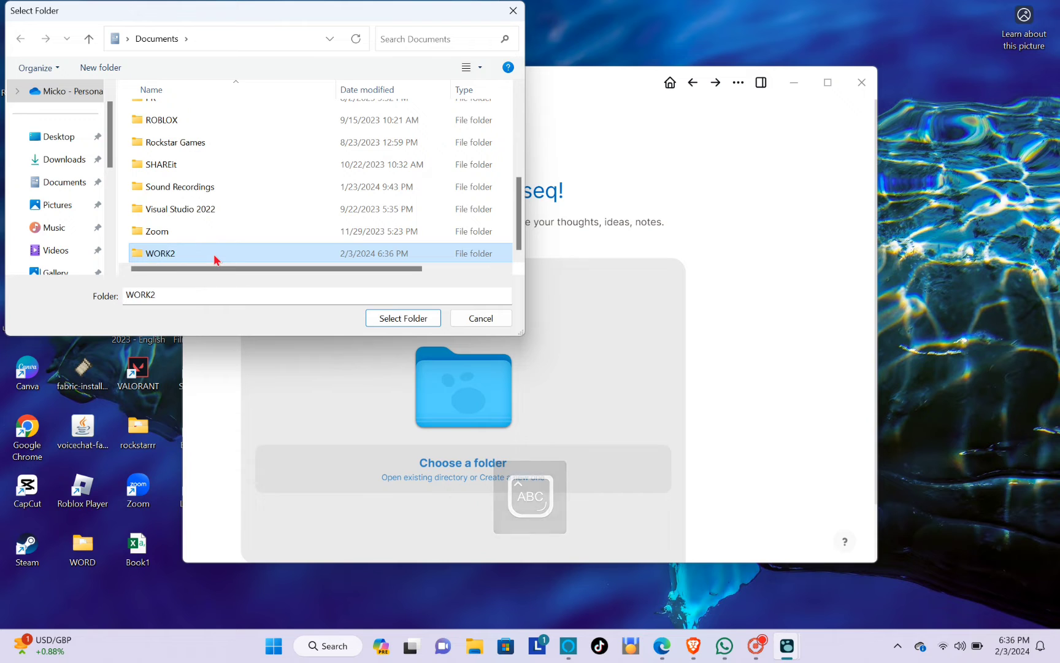
left_click(388, 320)
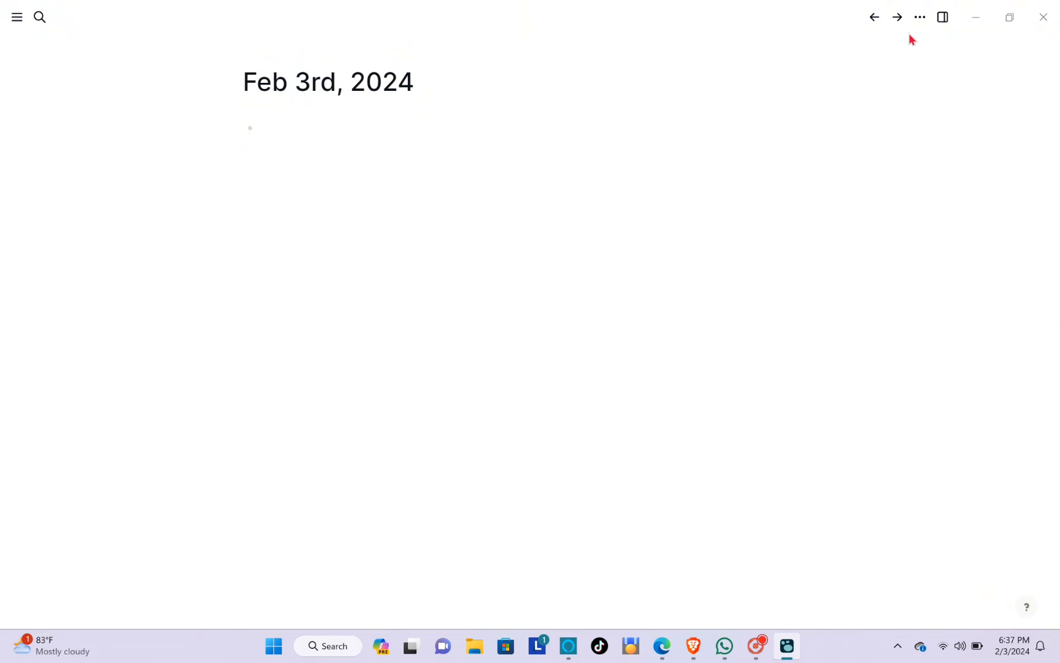
Step: Switch the application theme to dark in the general settings, trying the system theme along the way
left_click(919, 18)
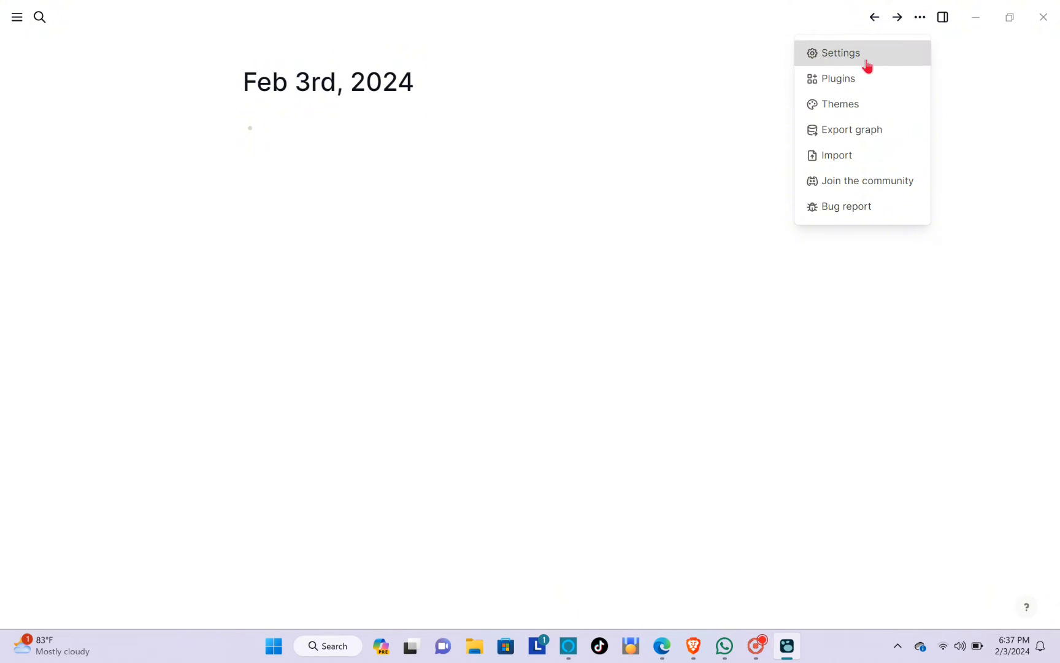
left_click(865, 64)
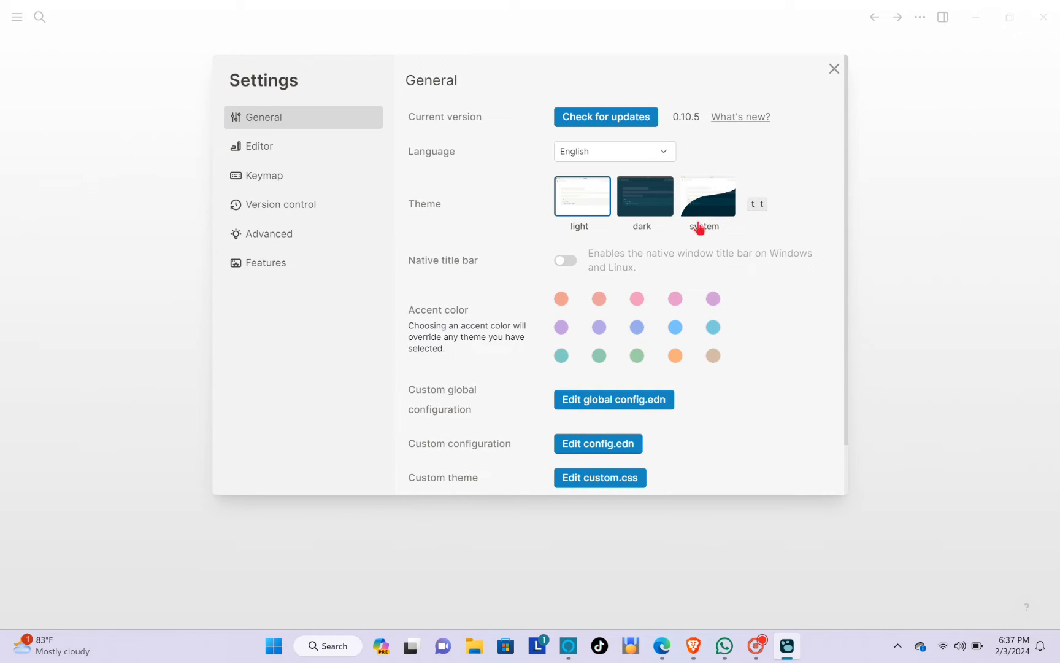
left_click(631, 211)
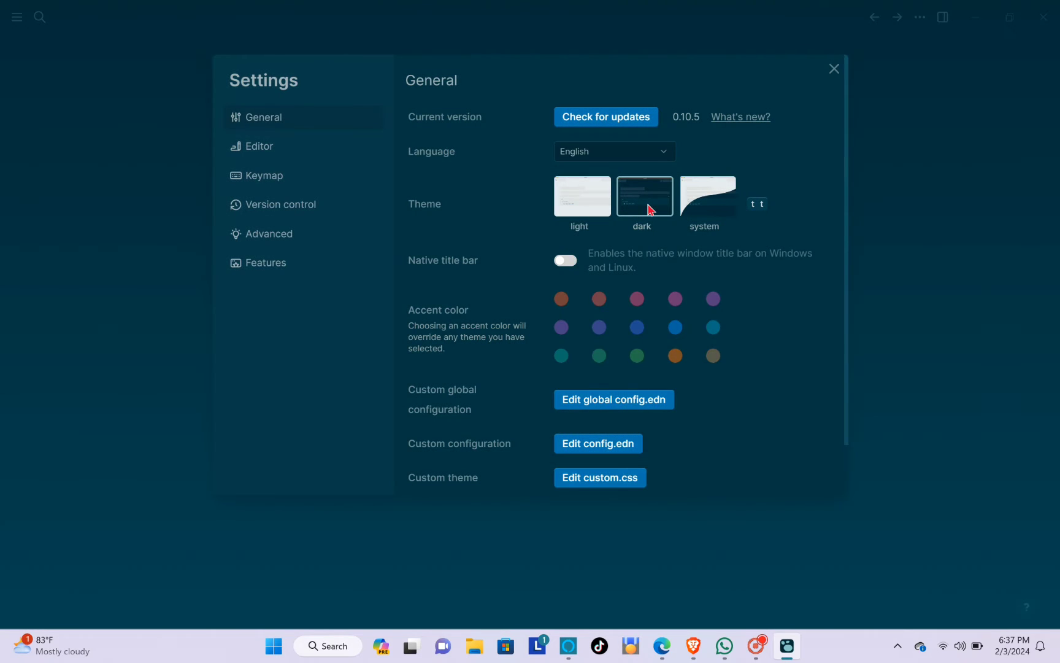
left_click(715, 201)
left_click(659, 207)
left_click(833, 69)
left_click(309, 150)
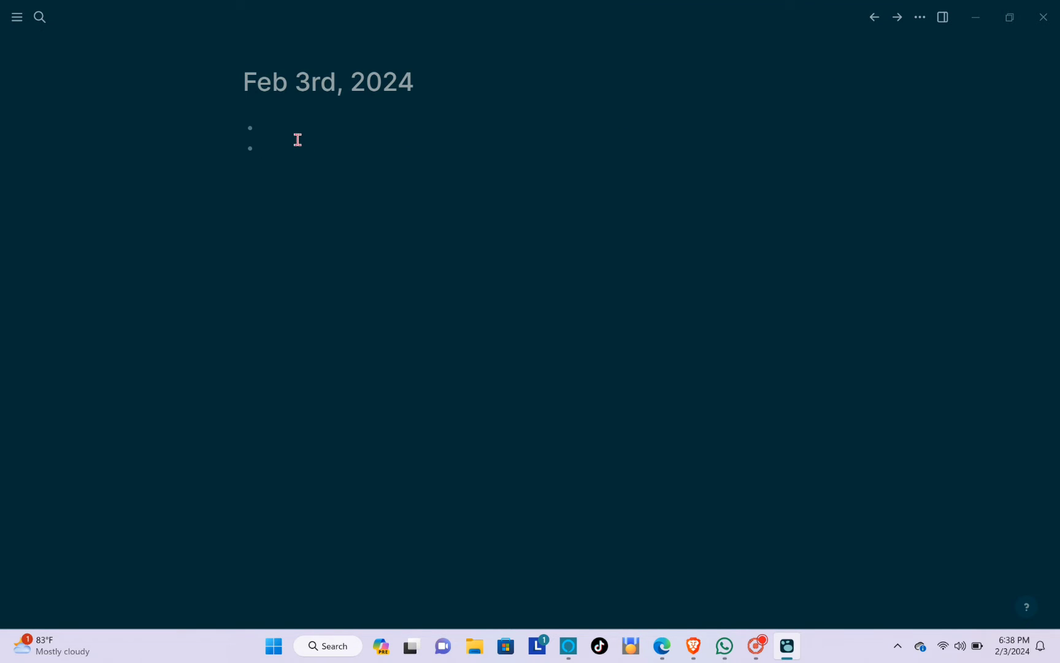
left_click(294, 124)
left_click(287, 149)
key("BackSpace")
Step: Create a new page called Beautiful Places
left_click(17, 18)
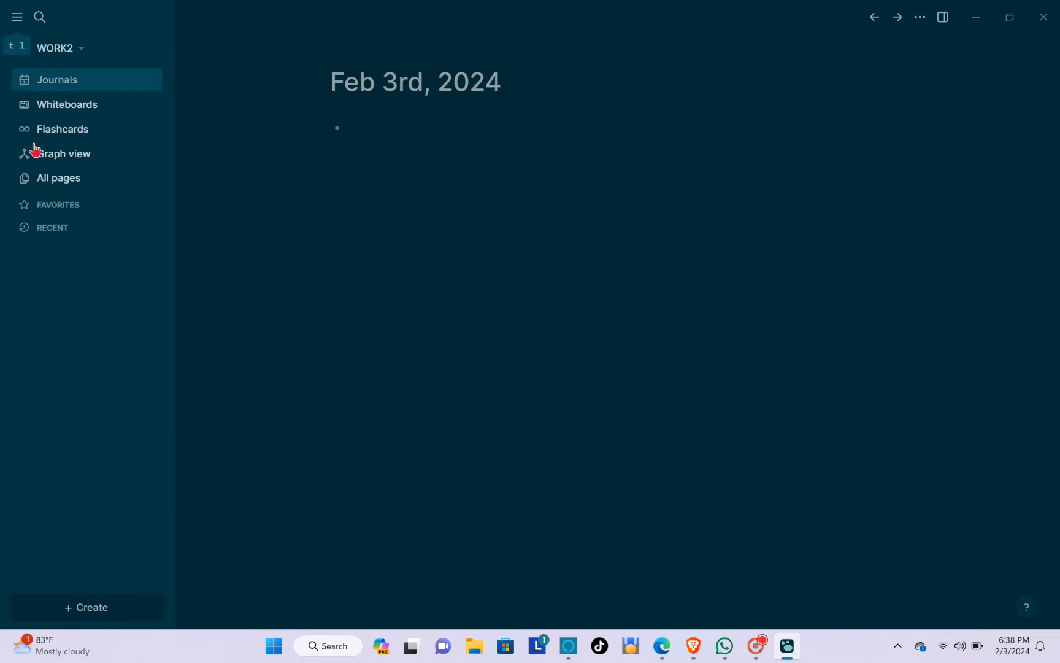
left_click(91, 614)
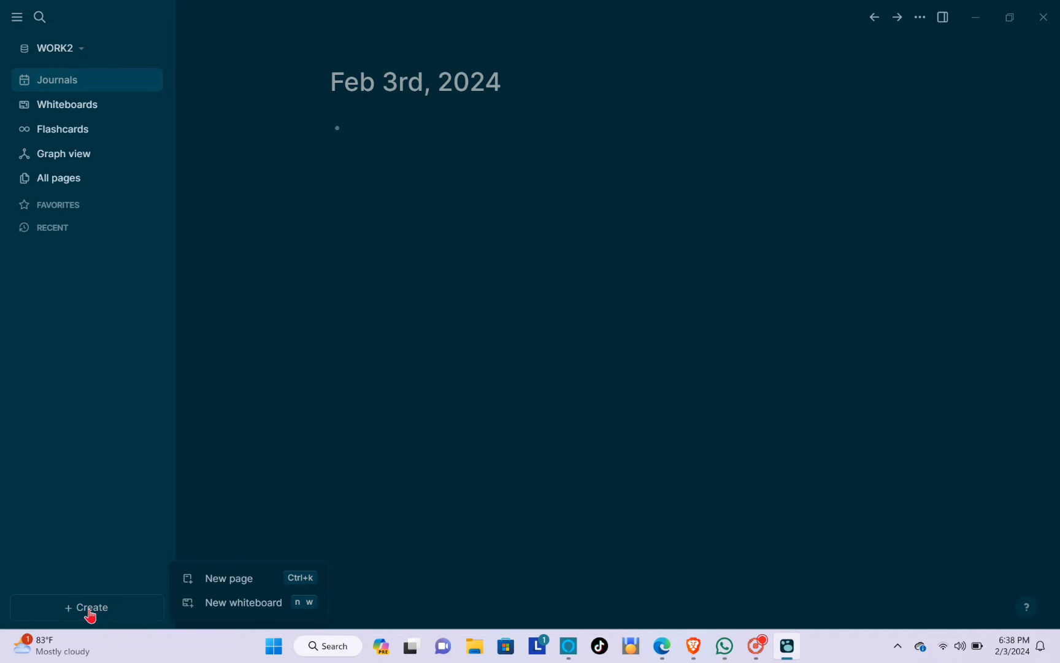
left_click(248, 588)
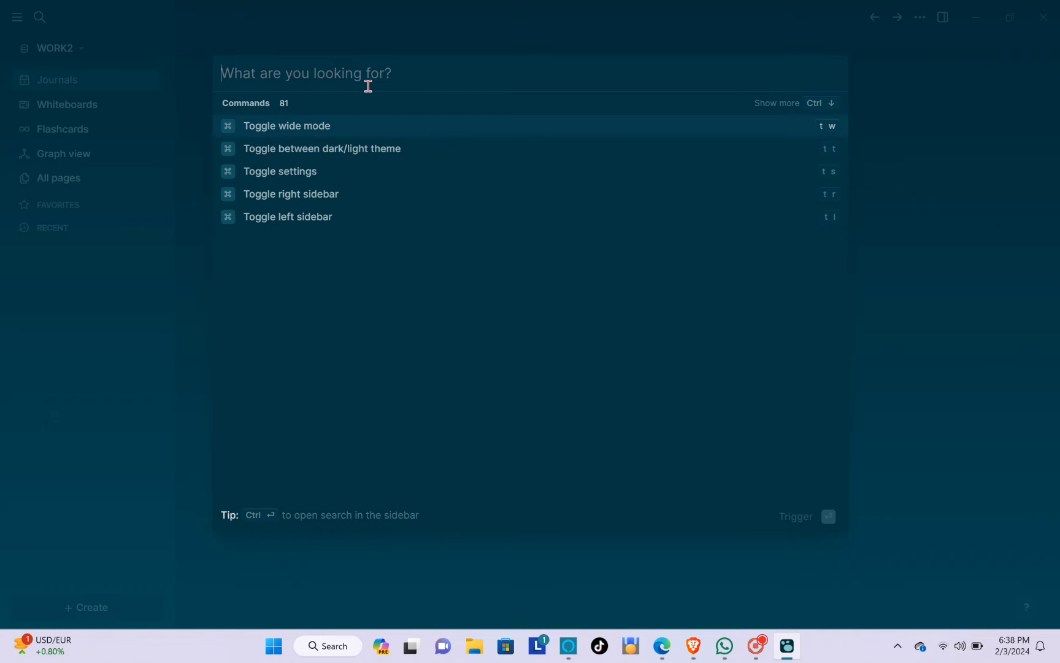
type("B")
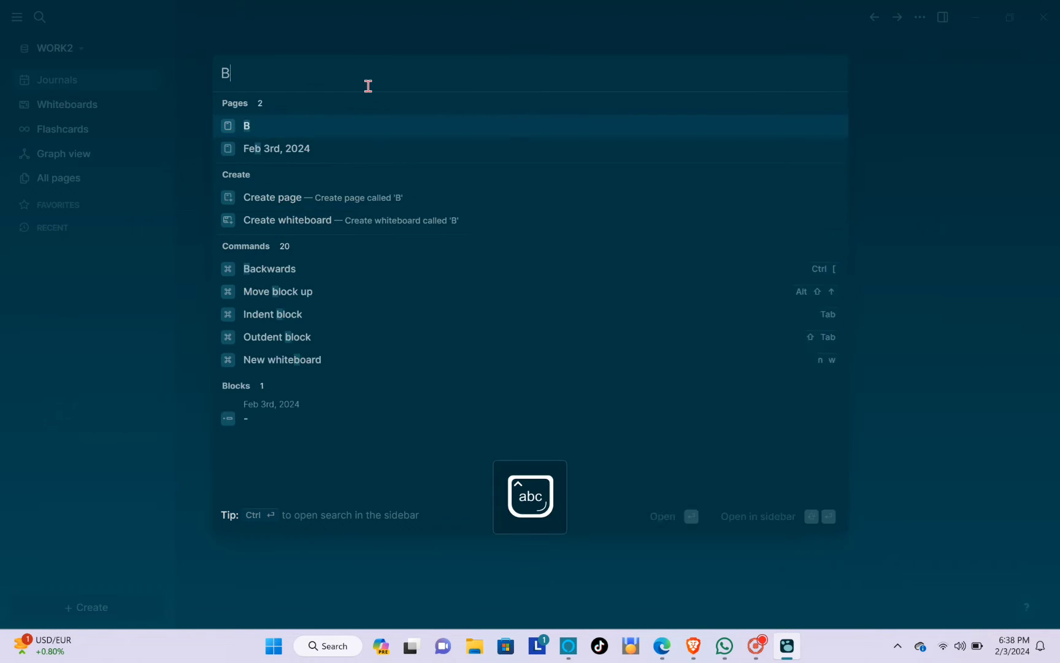
type("eautiful Places")
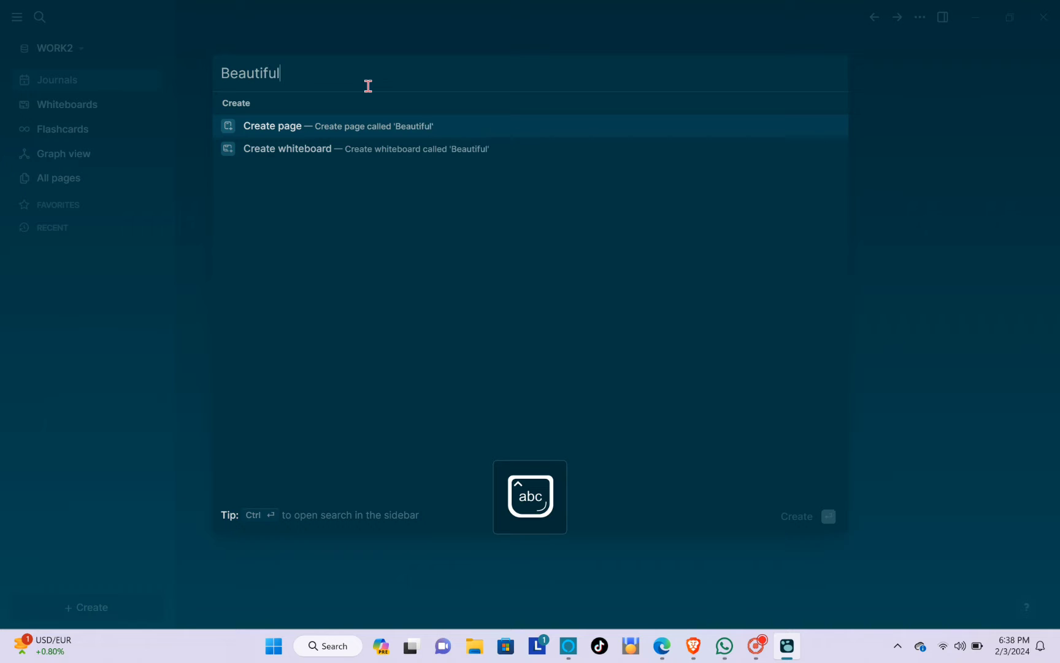
key("Return")
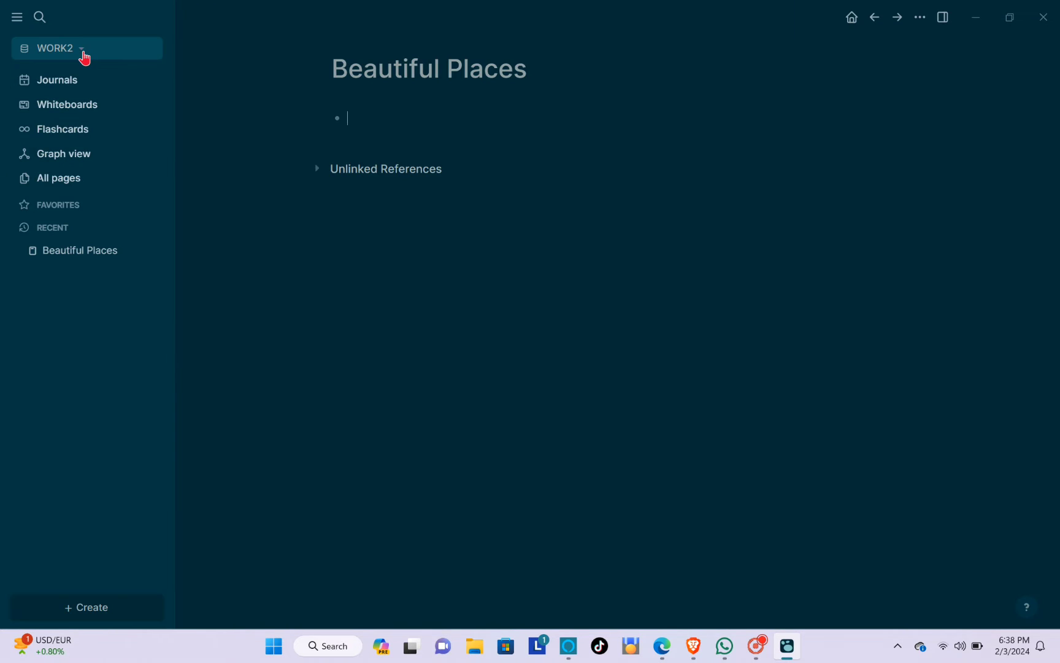
left_click(85, 57)
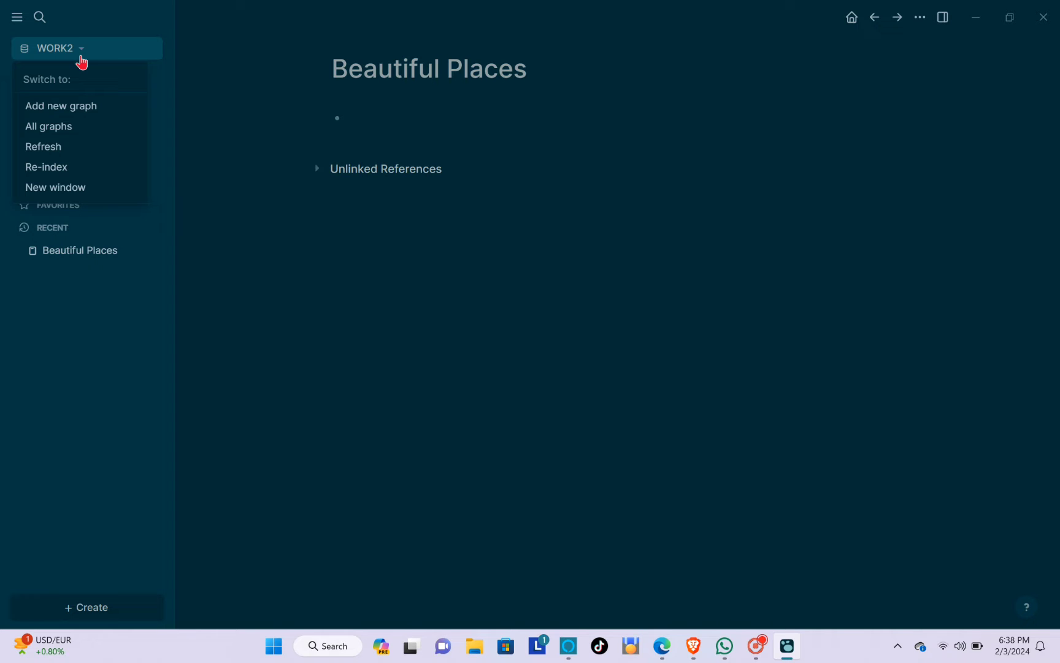
left_click(489, 439)
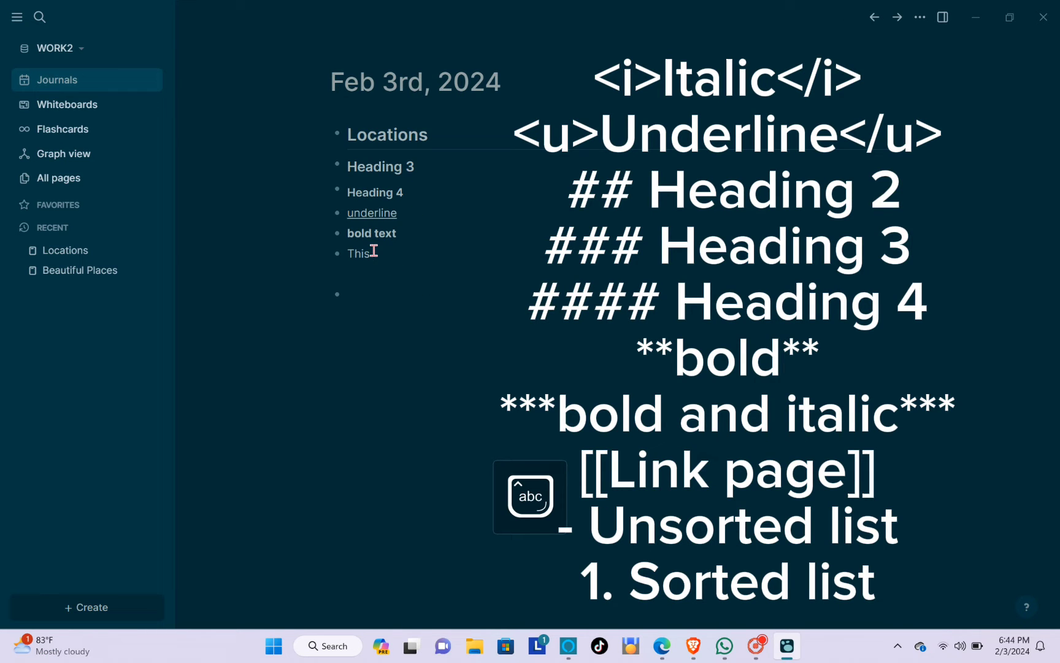
Step: Add the journal blocks "This page links to [[Locations]]" and "This is a link to a new page [[Time]]" below the bold text
type("in")
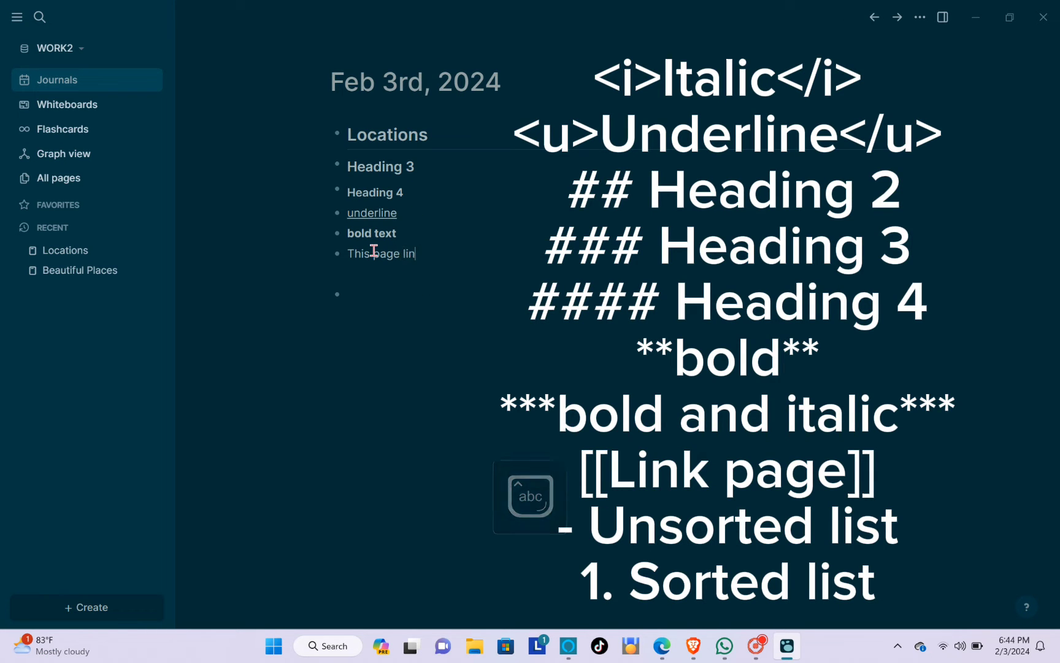
type("ks to")
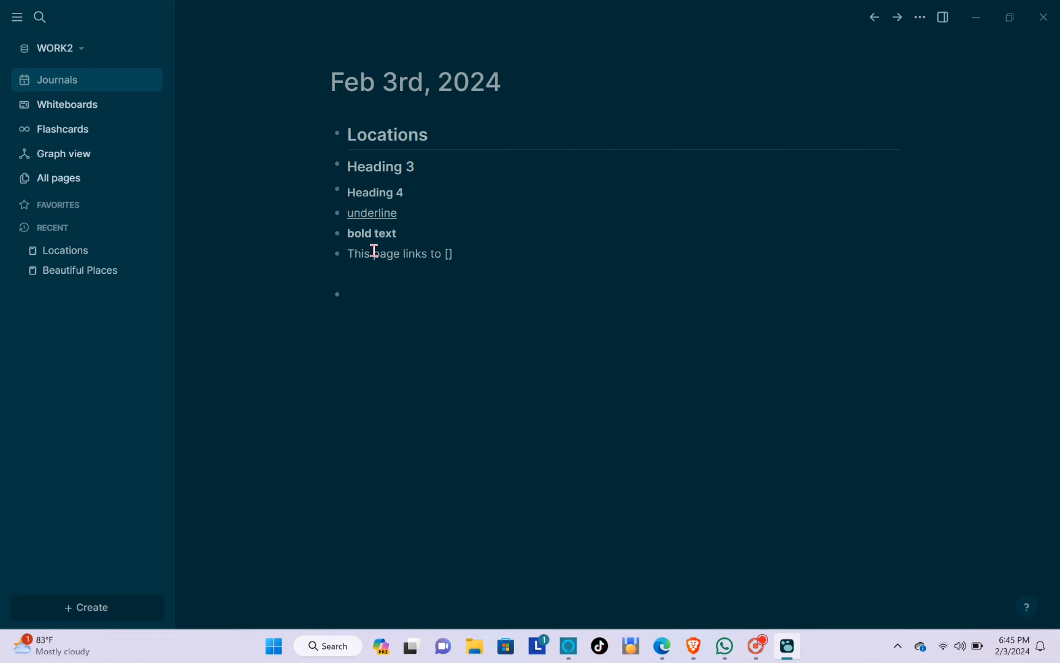
type("[M")
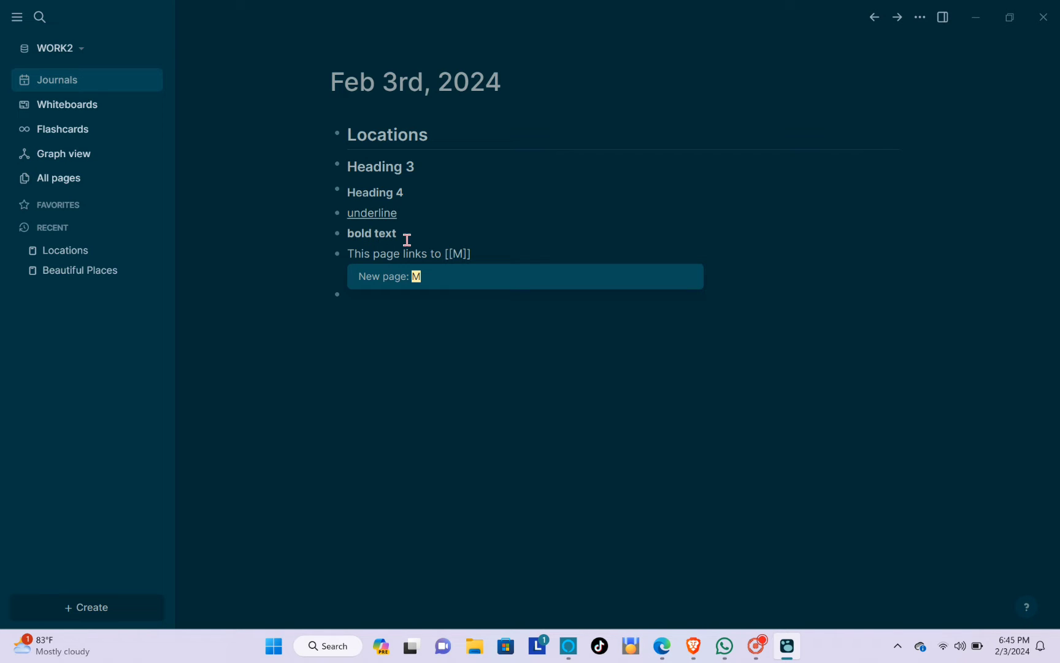
key("Caps_Lock")
type("ks")
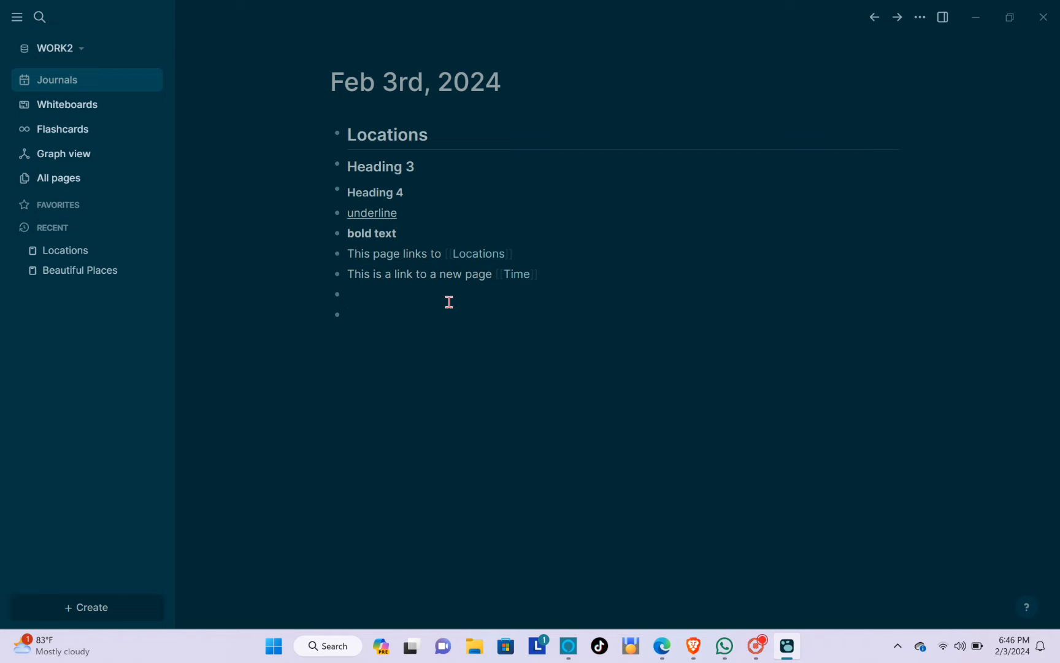
Step: View the Locations and Beautiful Places pages to check how they are linked
left_click(76, 252)
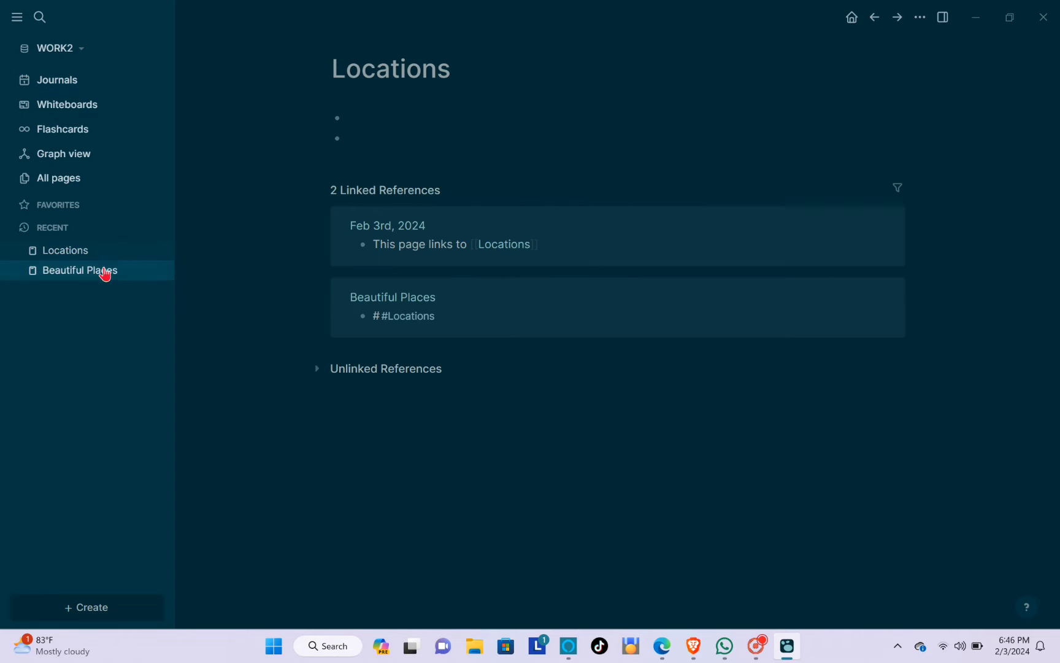
left_click(102, 278)
left_click(82, 255)
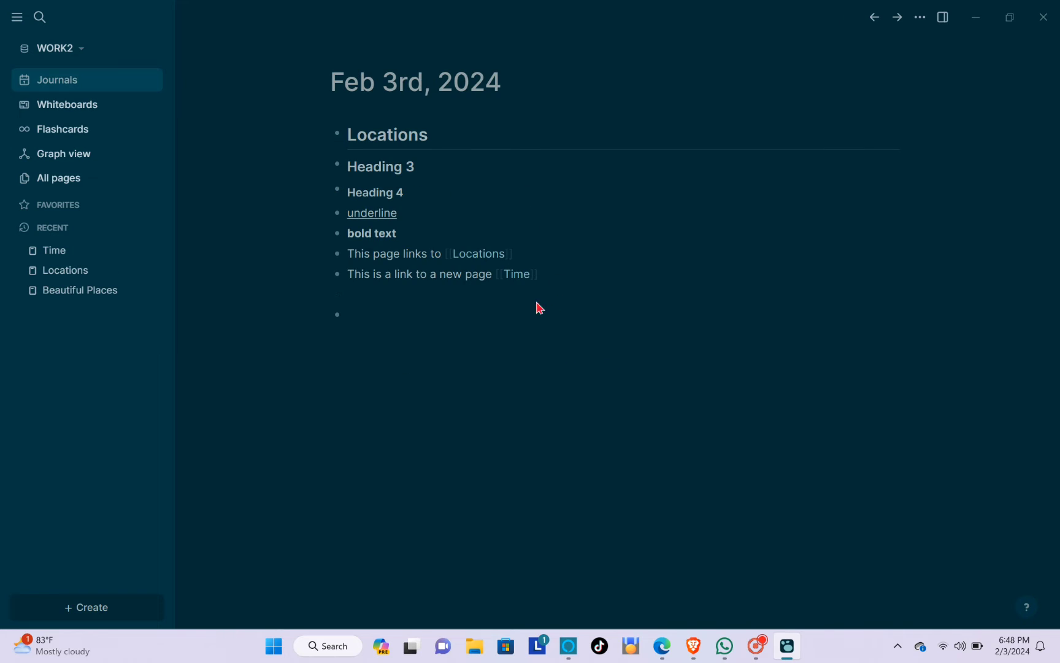
Step: Follow the journal's link to the Time page and examine the linked and unlinked references of Time and Locations
left_click(517, 275)
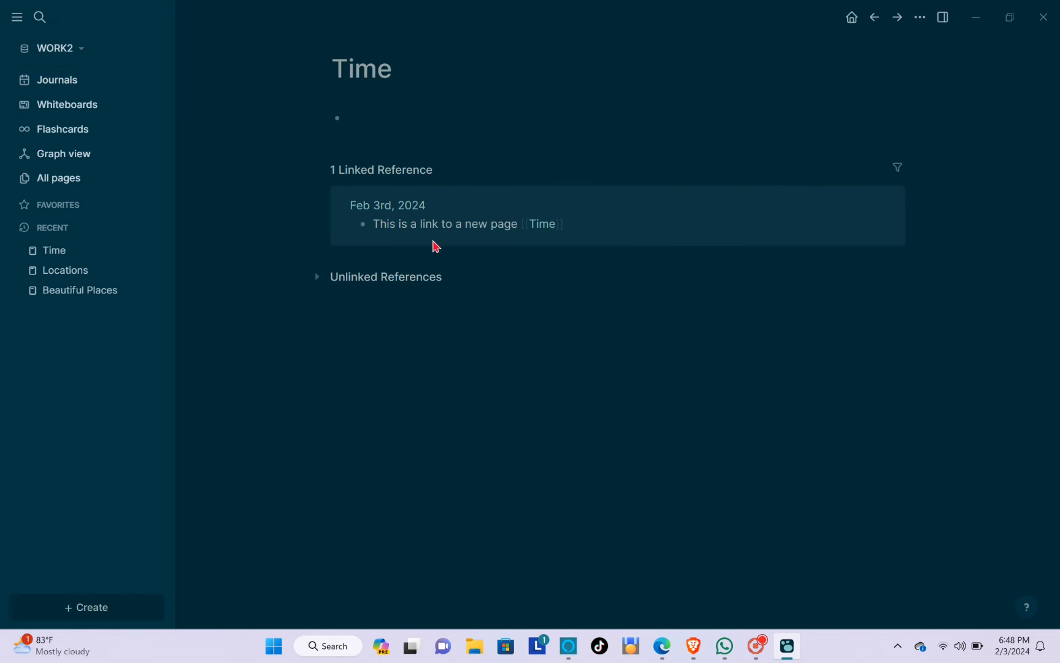
left_click(321, 281)
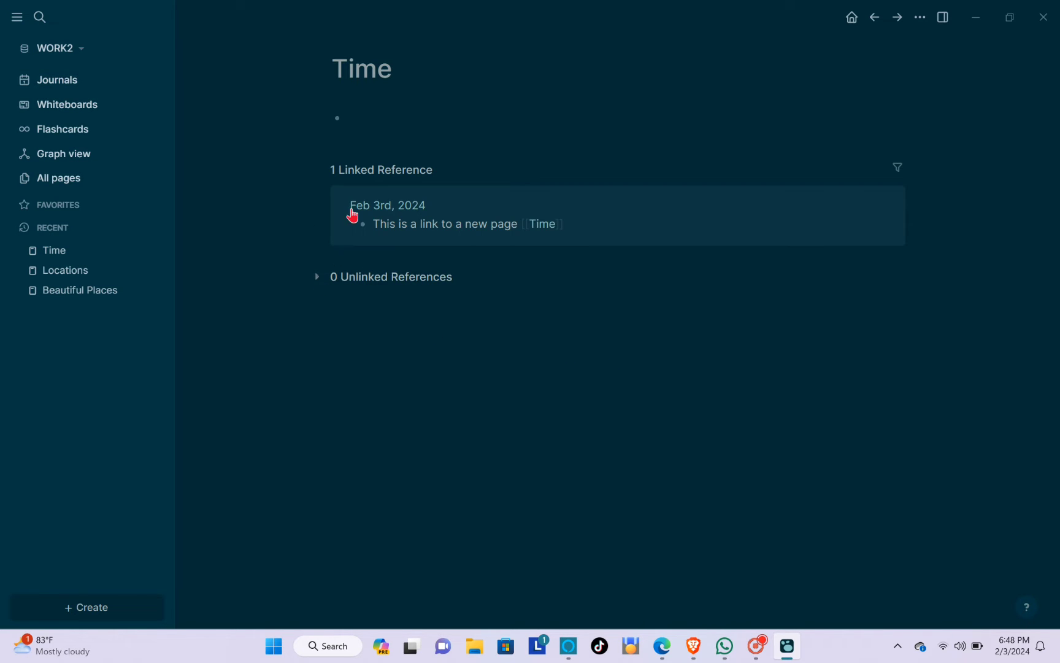
left_click(83, 272)
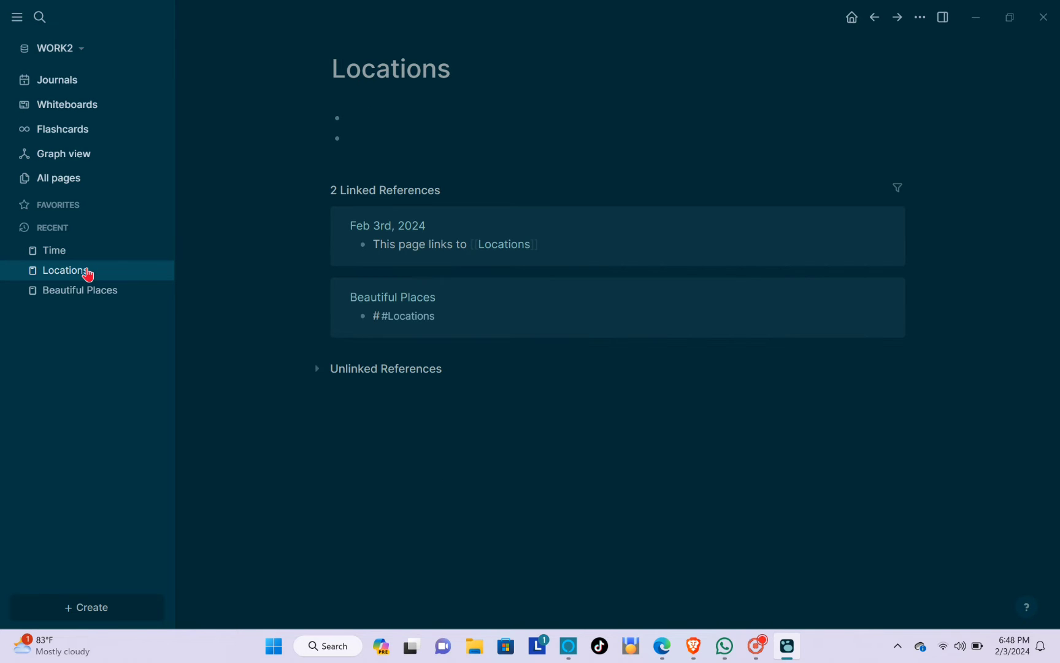
left_click(335, 195)
left_click(335, 195)
left_click(316, 369)
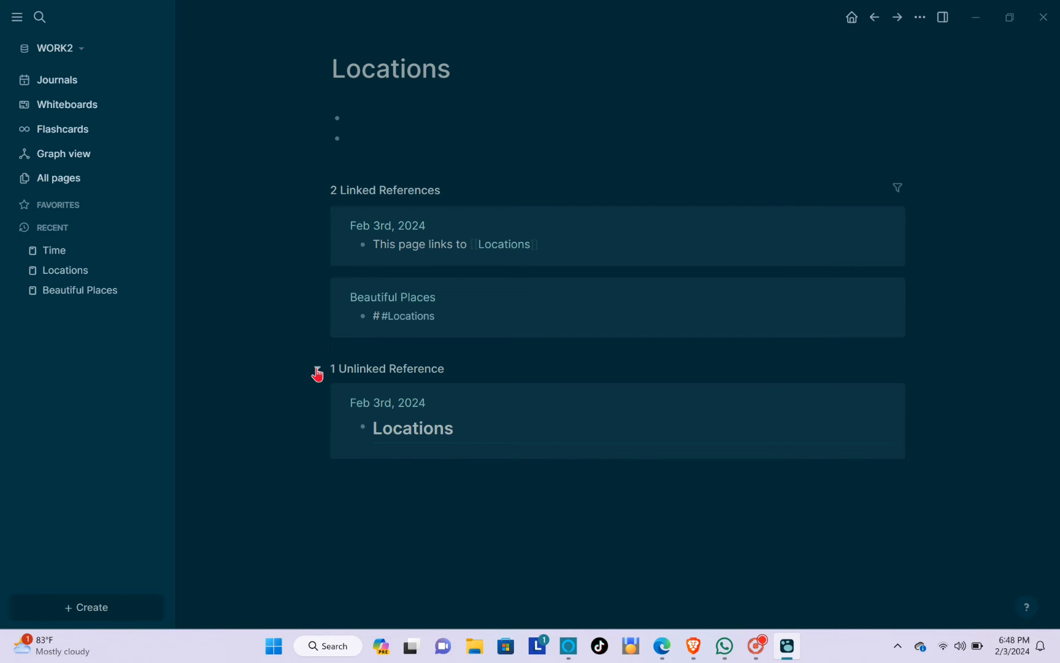
left_click(316, 370)
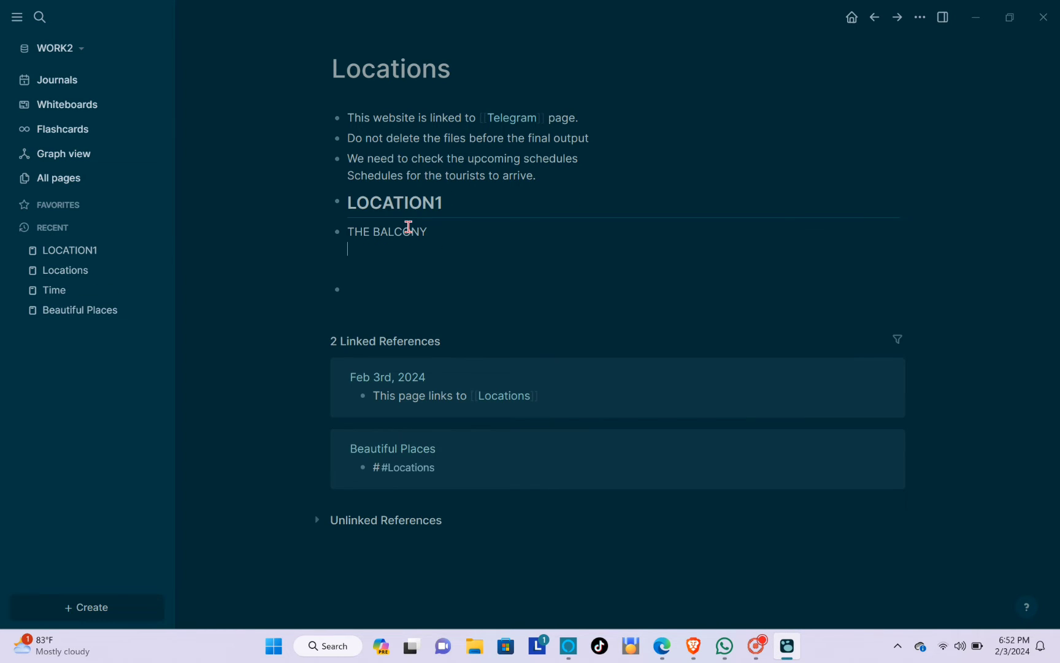
Step: Write "20 Guest and 20 Staffs" on the line below THE BALCONY on the Locations page
type("GUEST")
key("BackSpace")
key("BackSpace")
key("BackSpace")
key("Caps_Lock")
type("u")
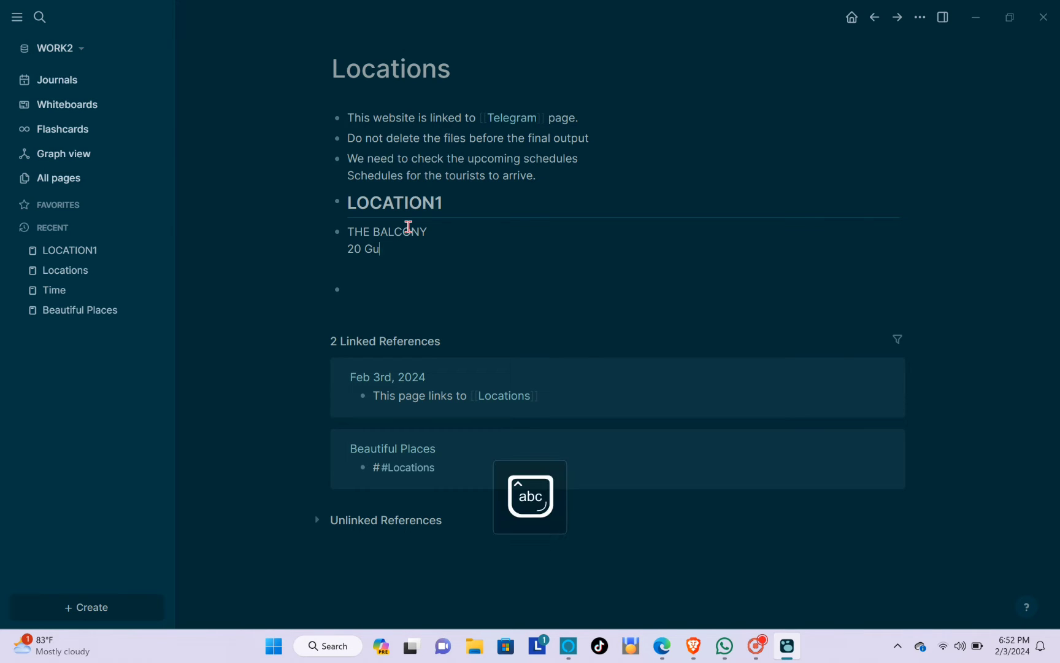
type("est and 20")
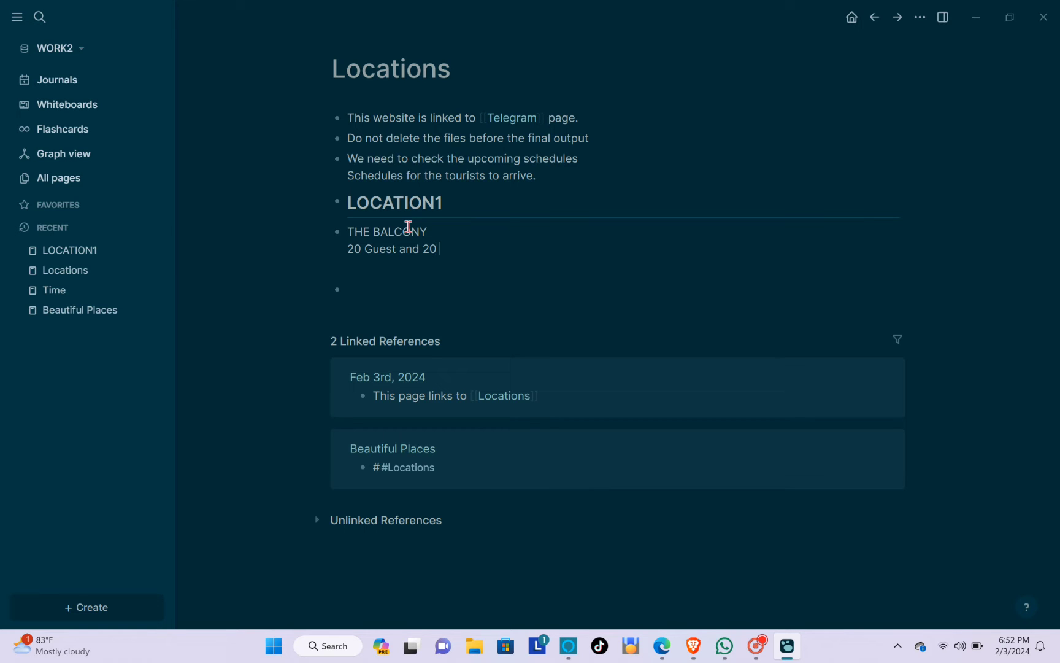
key("Caps_Lock")
type("S")
key("Caps_Lock")
type("ta")
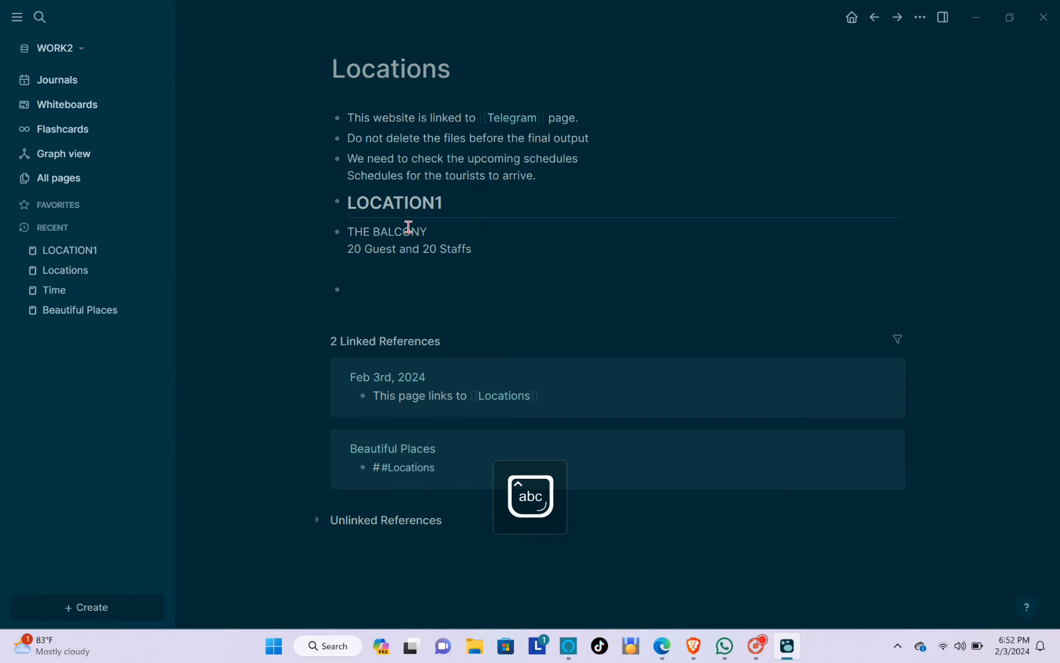
type("ffs")
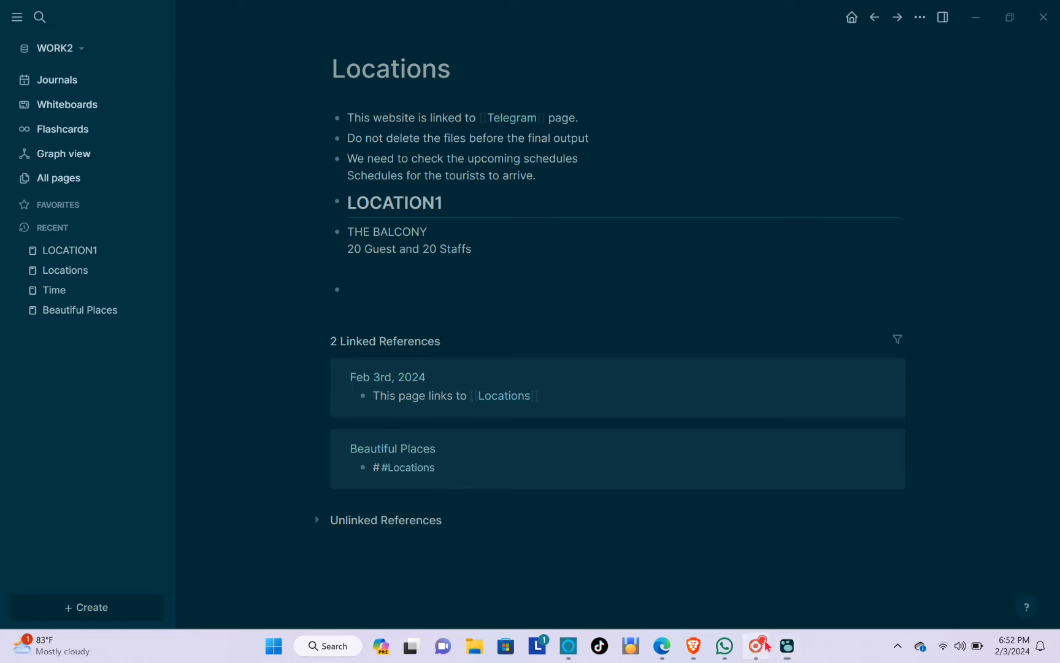
Step: Add an empty block and extra line breaks below "20 Guest and 20 Staffs" under THE BALCONY
key("Return")
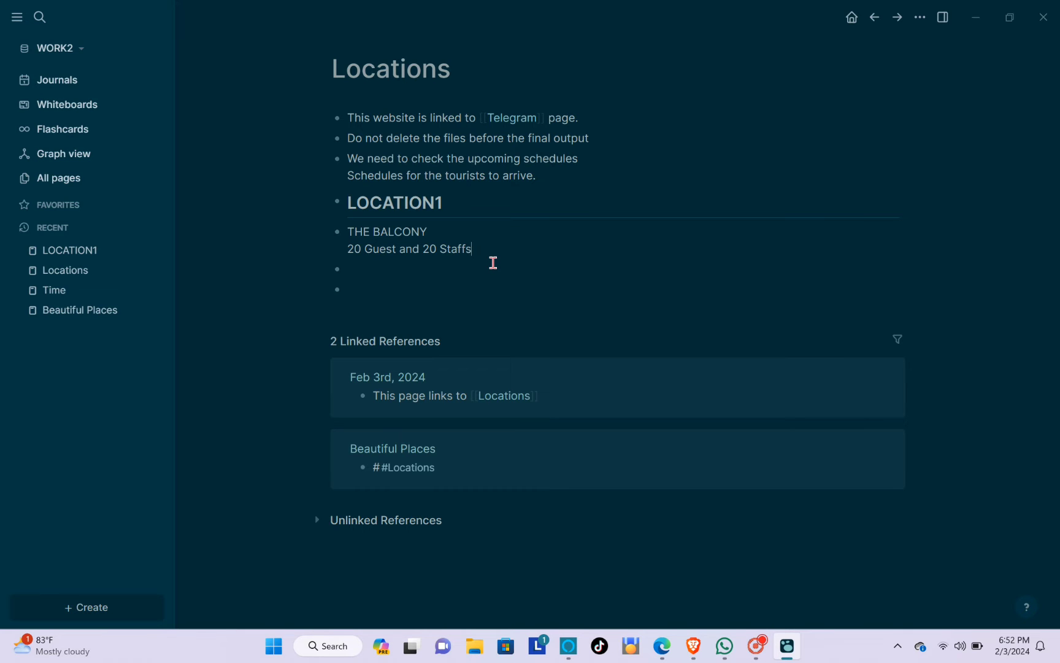
key("shift+Return")
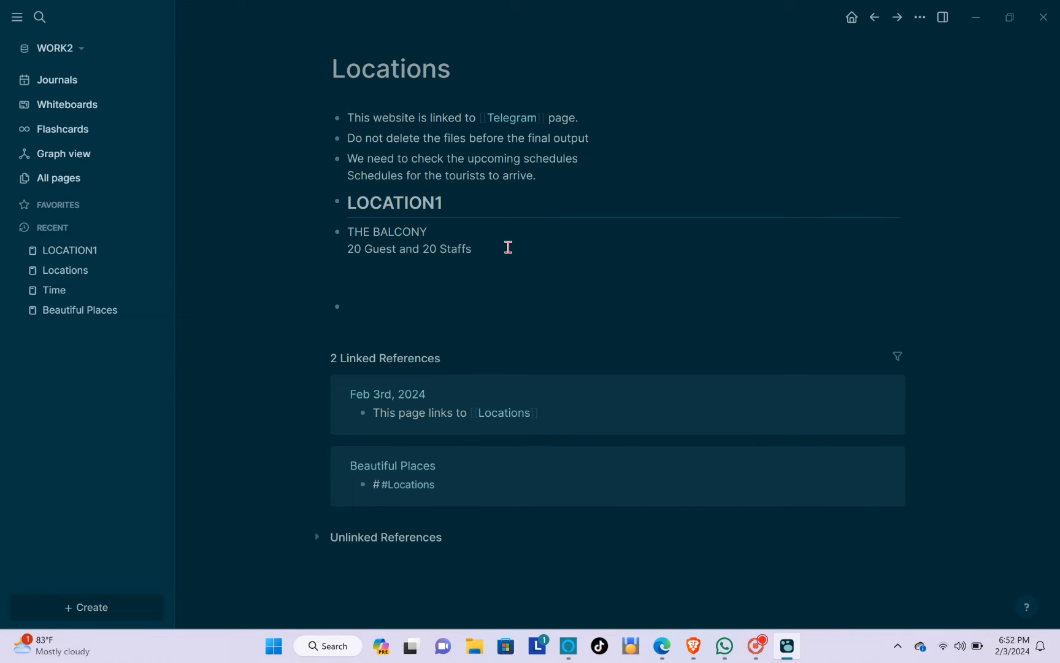
left_click(491, 245)
key("shift+Return")
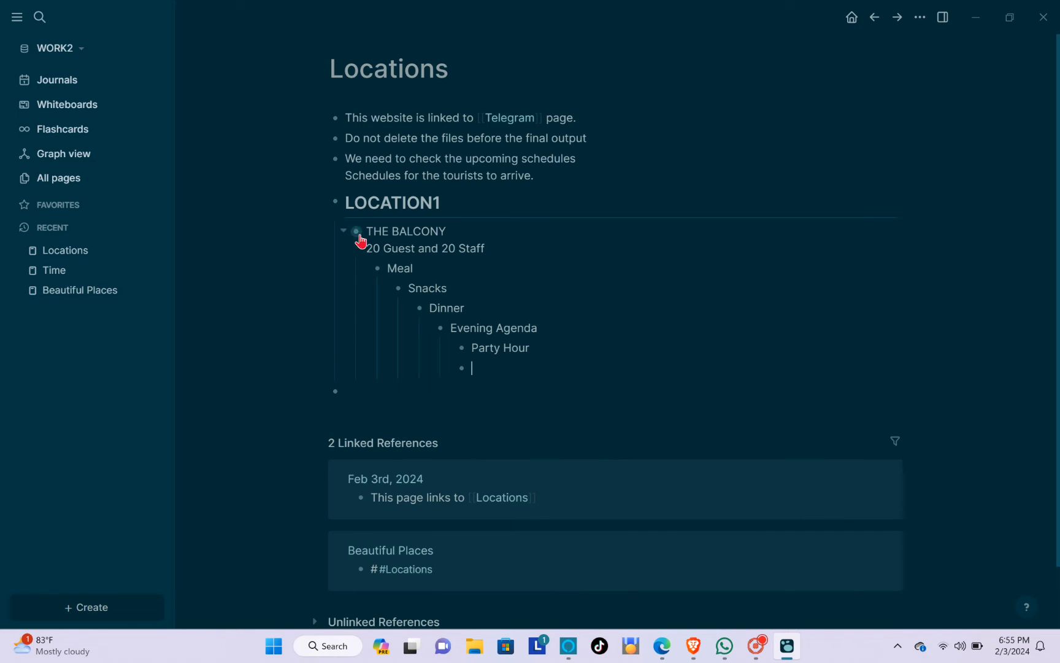
Step: Focus on the THE BALCONY, Meal, Party Hour and Evening Agenda blocks of the Locations outline, going back to leave the focused views
left_click(358, 234)
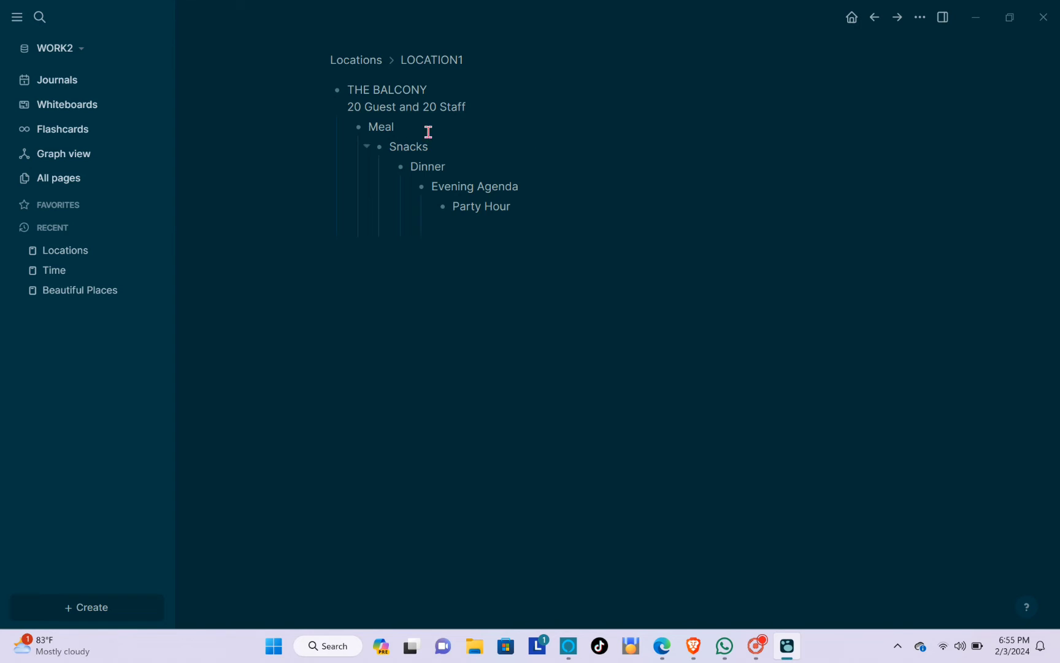
left_click(360, 127)
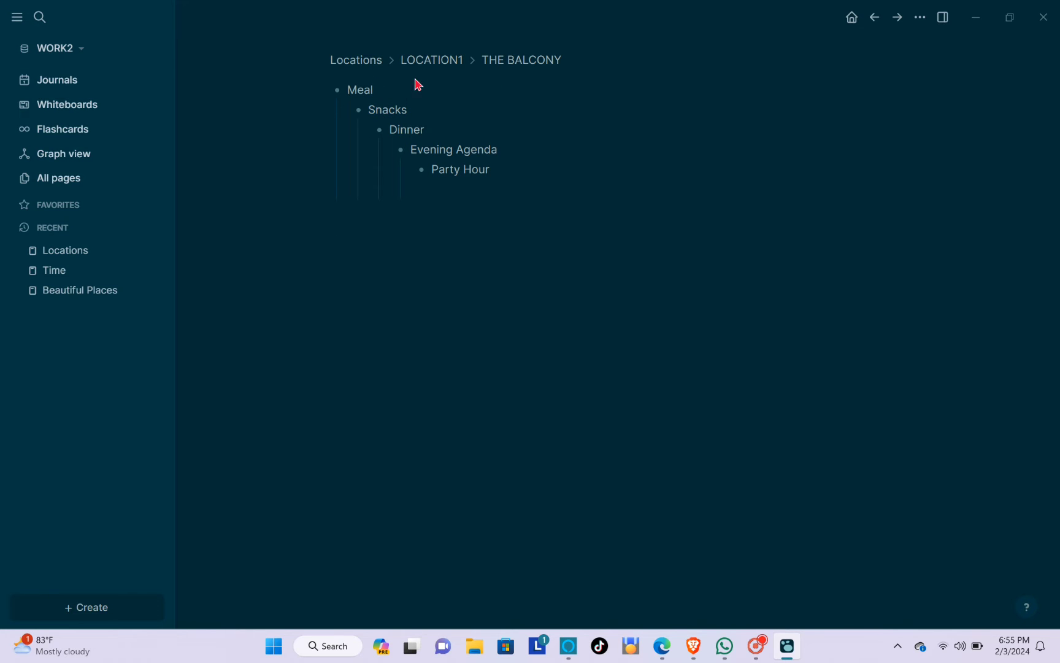
left_click(422, 172)
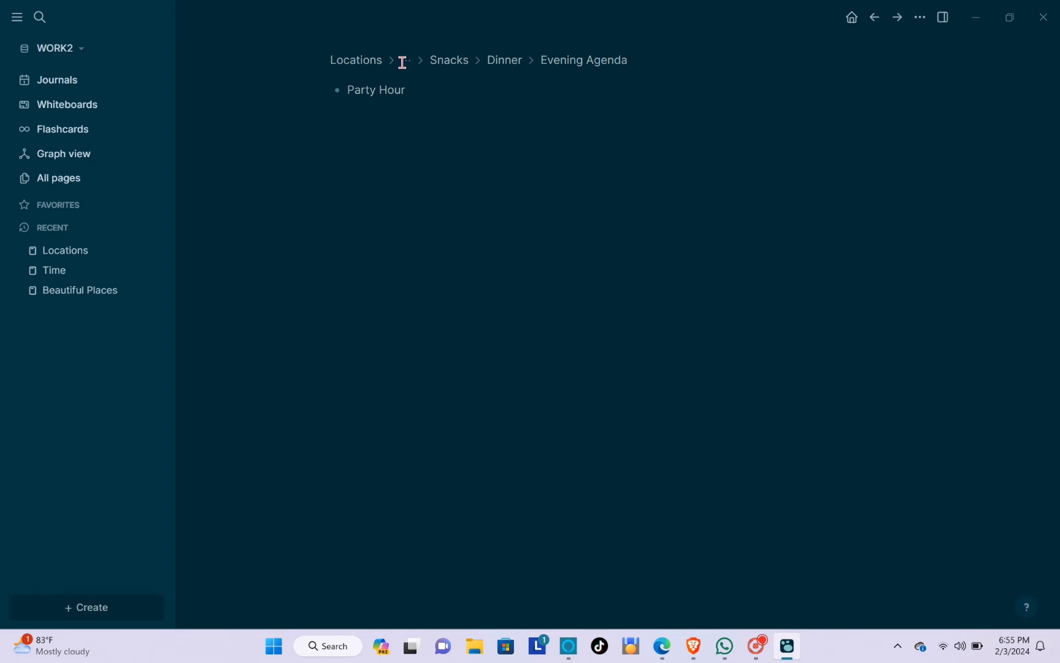
left_click(505, 66)
left_click(874, 18)
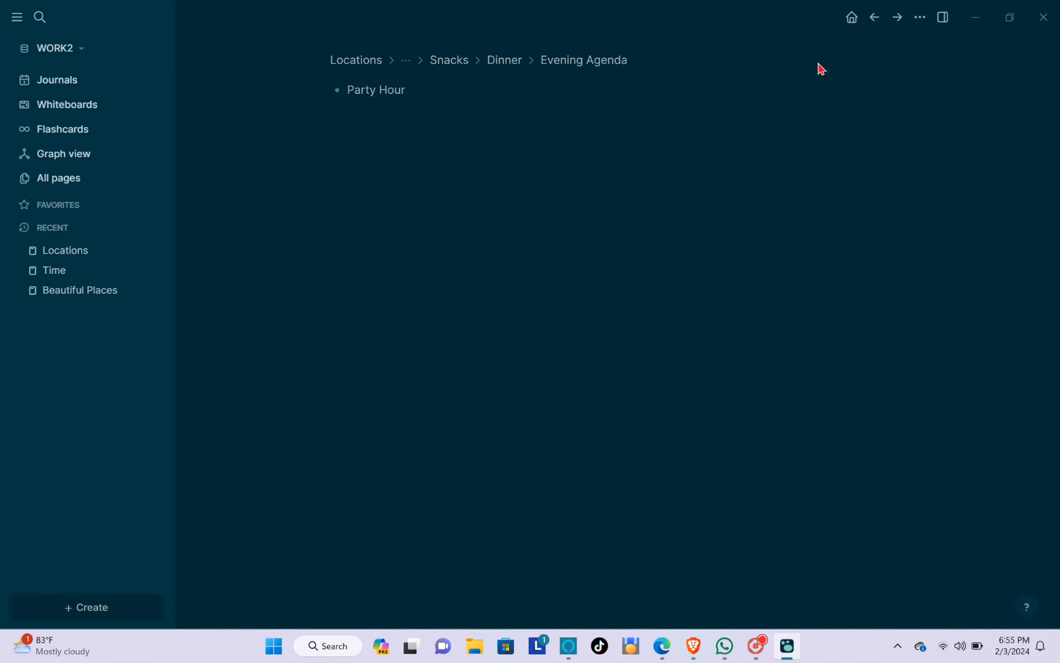
left_click(874, 18)
left_click(874, 19)
left_click(875, 19)
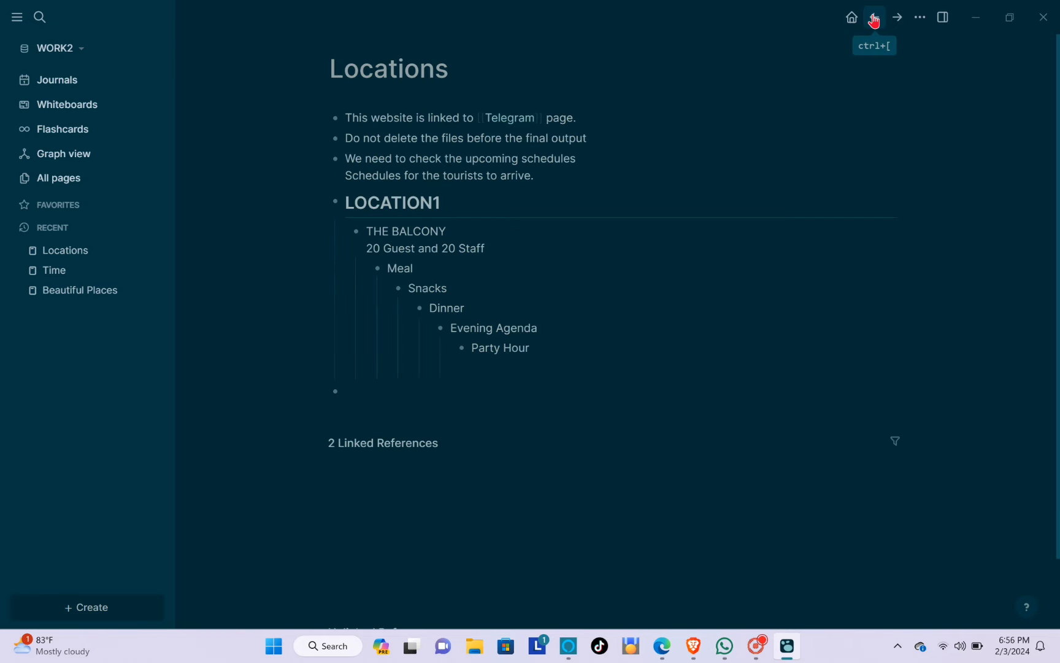
left_click(440, 327)
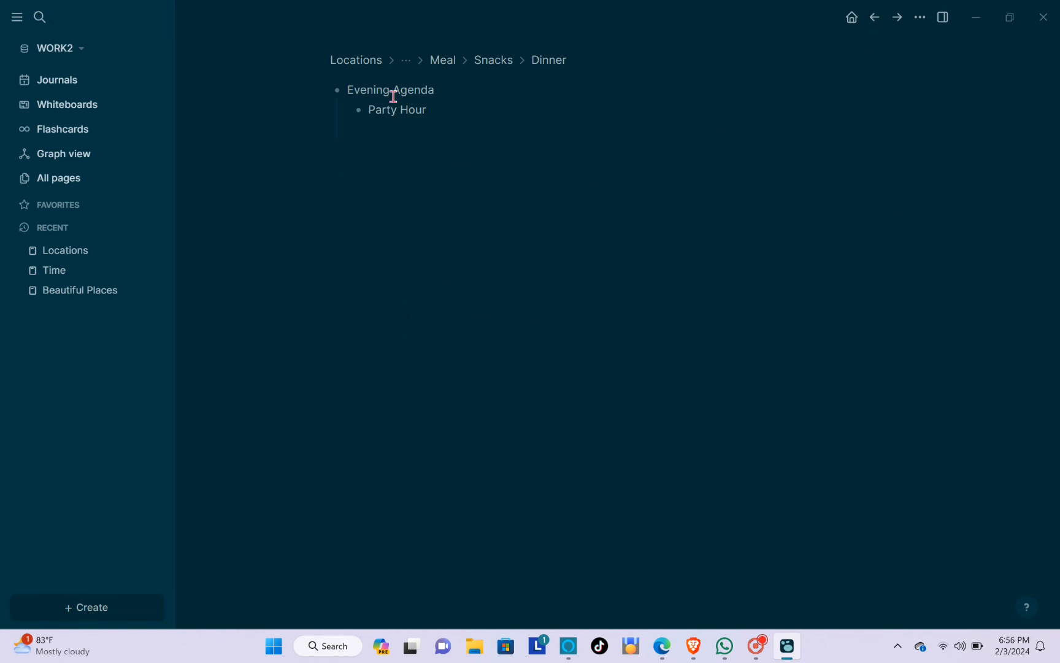
left_click(877, 22)
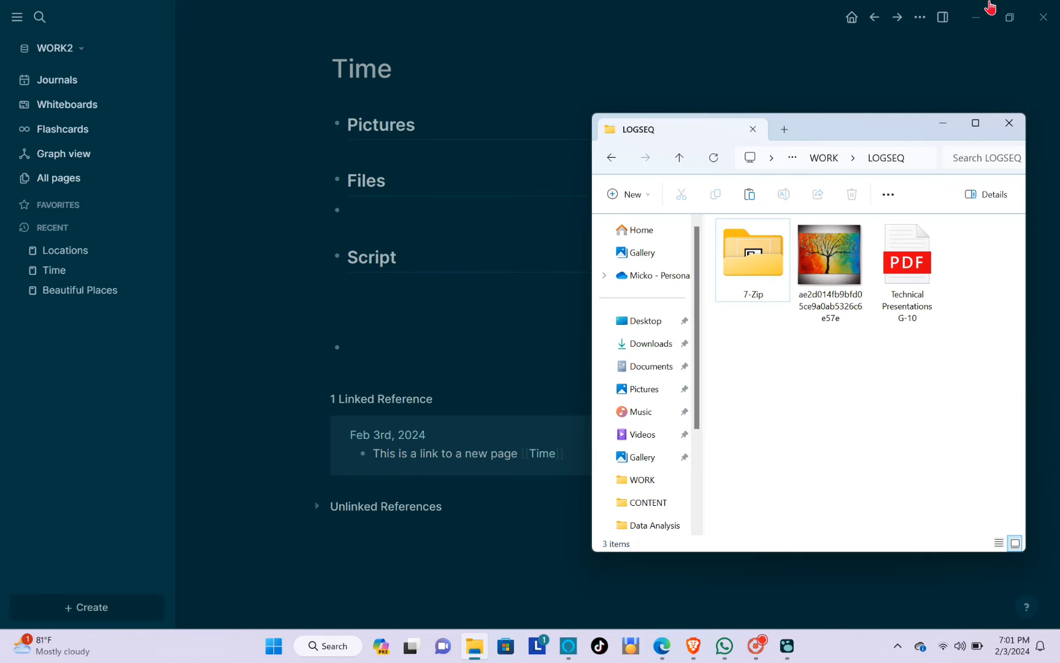
left_click_drag(828, 255, 405, 171)
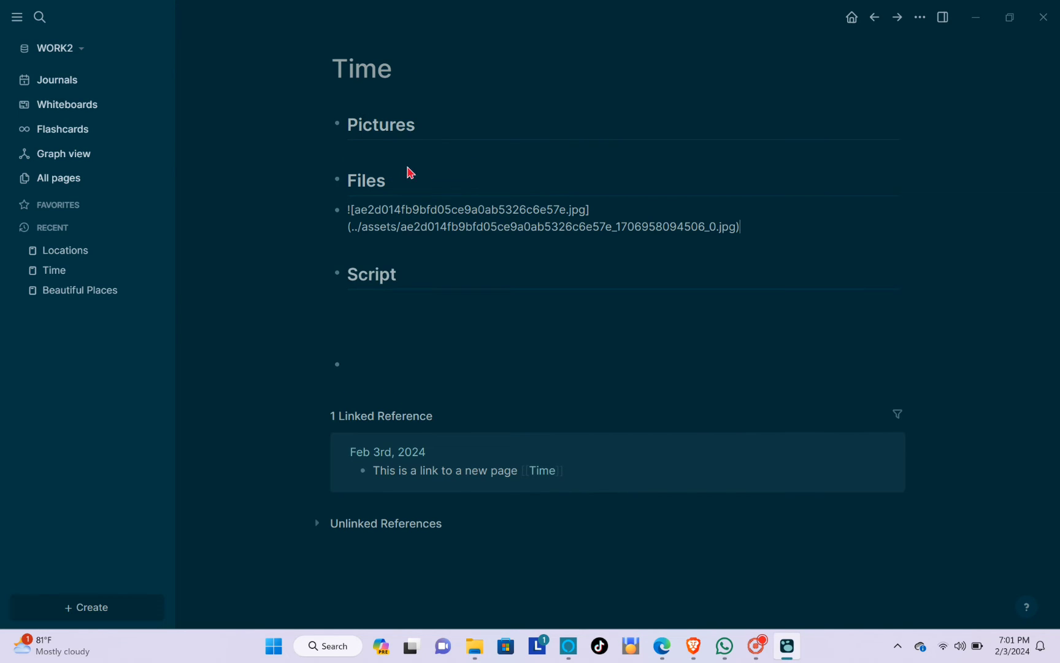
left_click(395, 152)
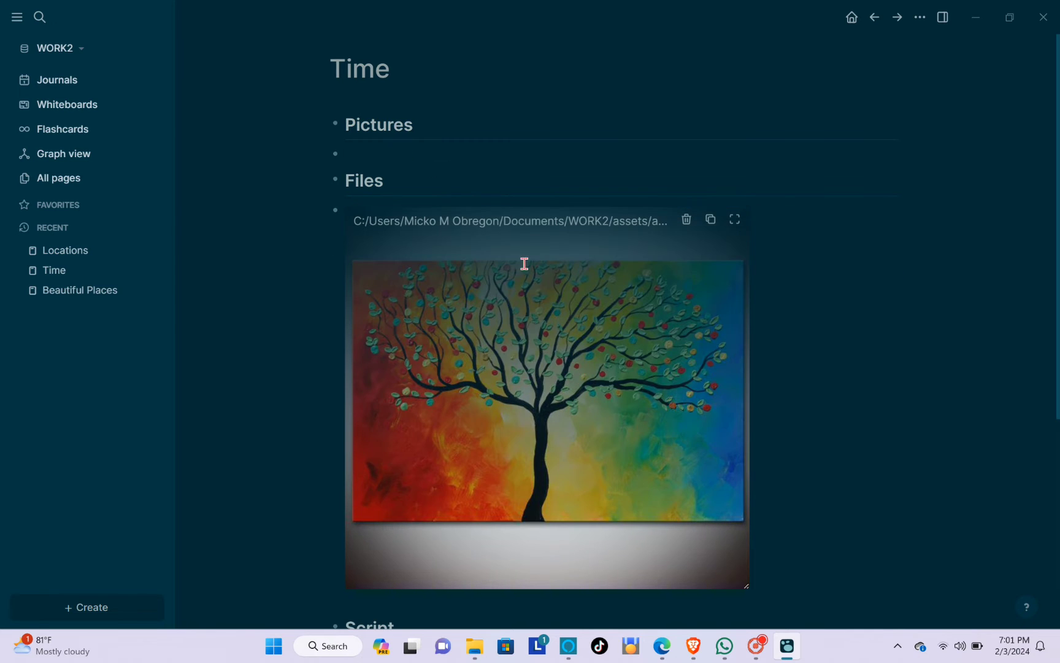
left_click(686, 222)
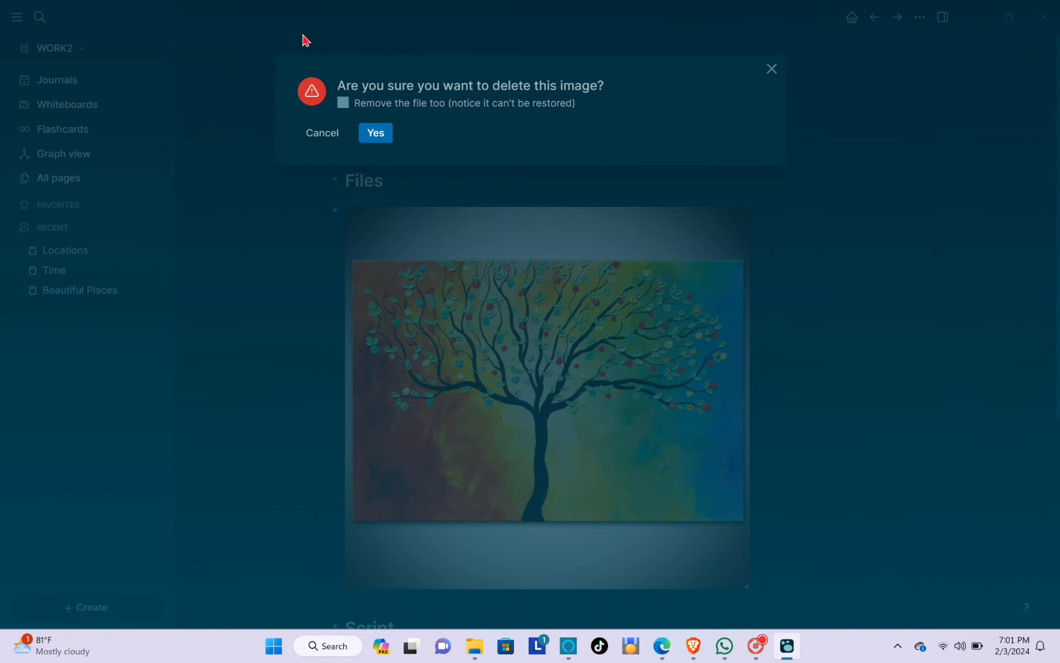
left_click(372, 137)
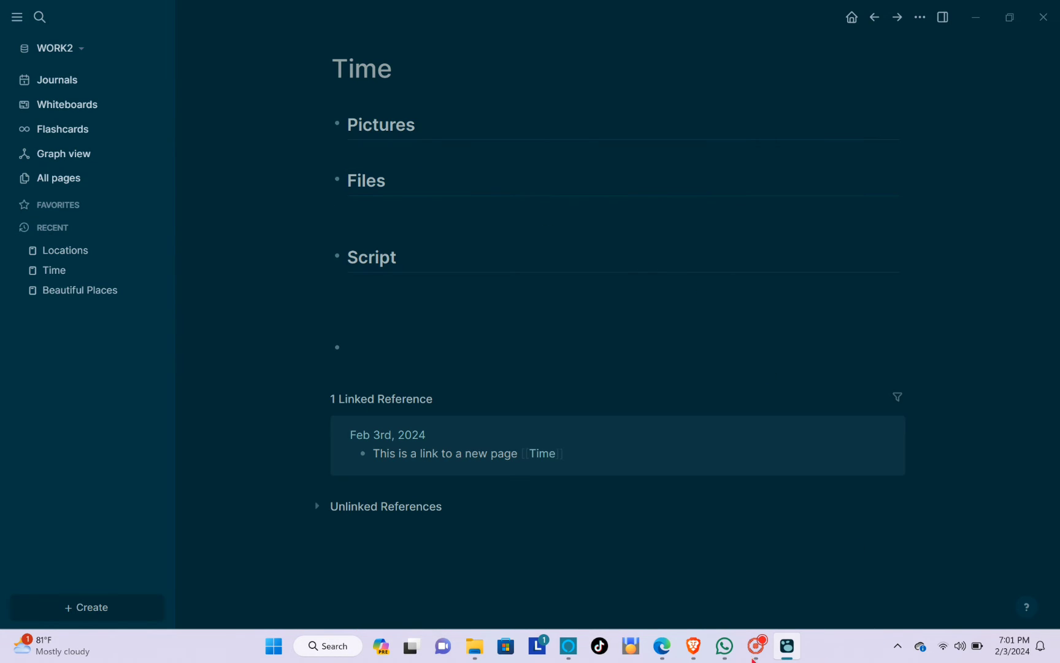
Step: Insert the tree painting image from the LOGSEQ folder below the Pictures heading on the Time page
left_click(474, 646)
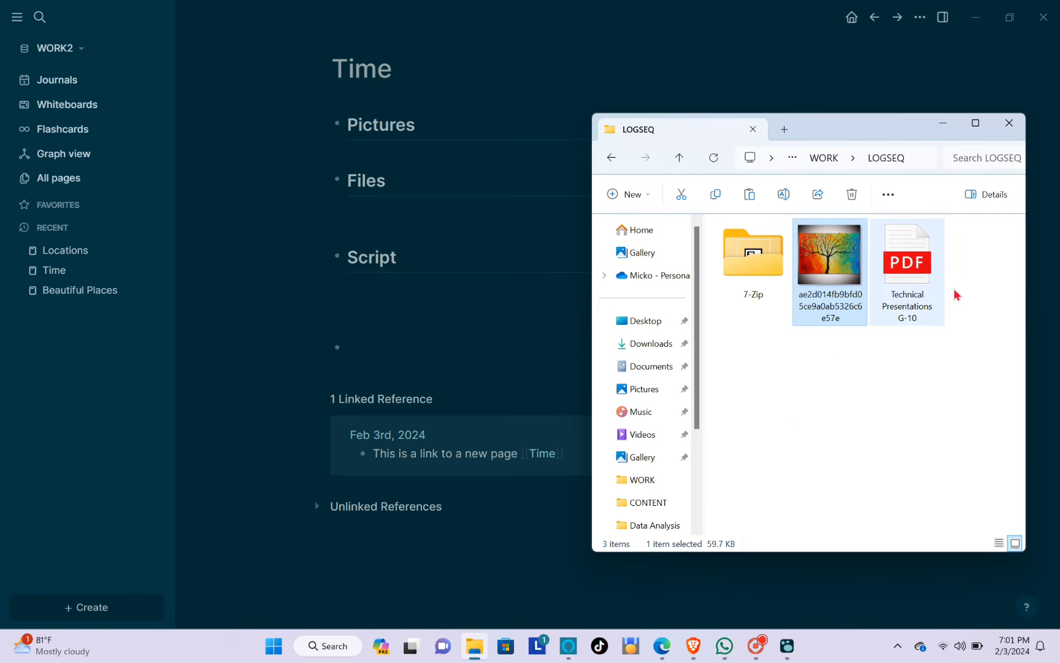
left_click_drag(822, 268, 396, 127)
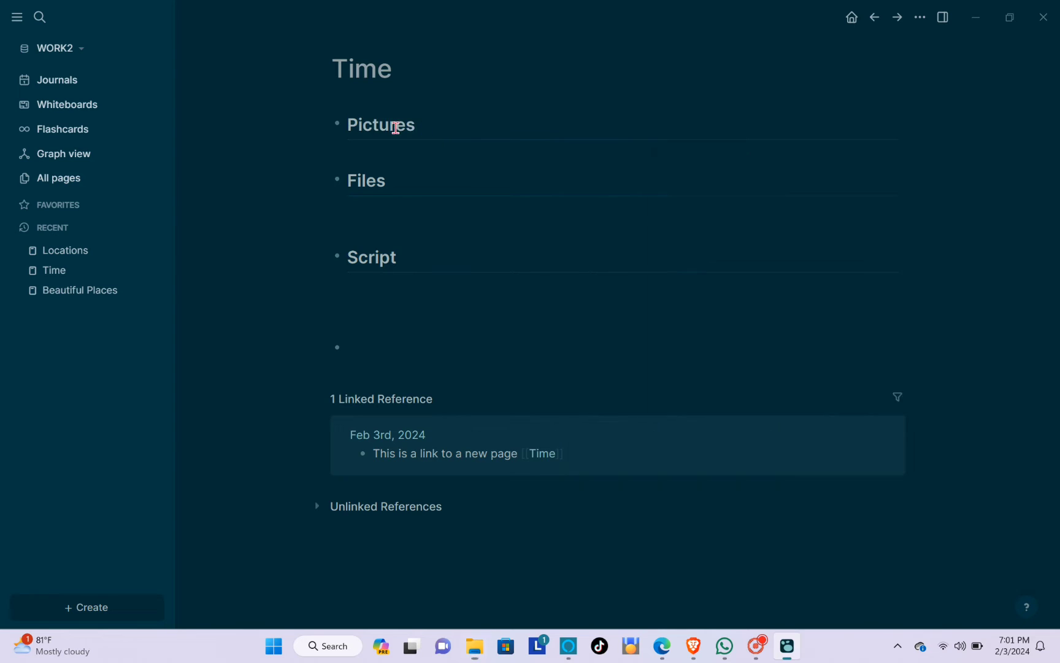
scroll(672, 265, "down", 3)
scroll(660, 254, "up", 1)
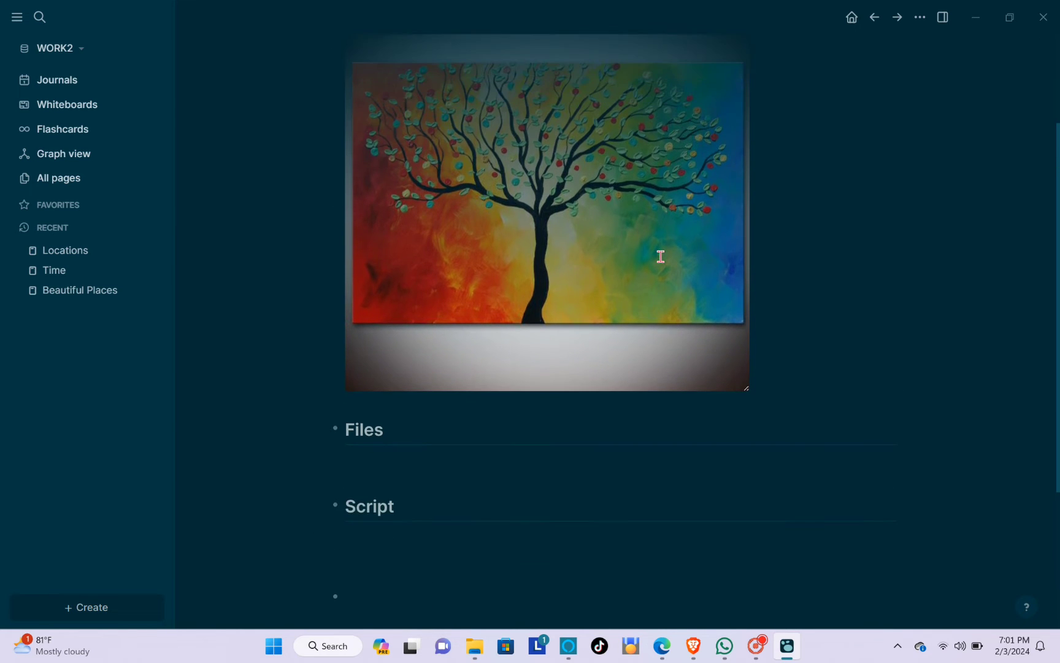
scroll(639, 262, "down", 1)
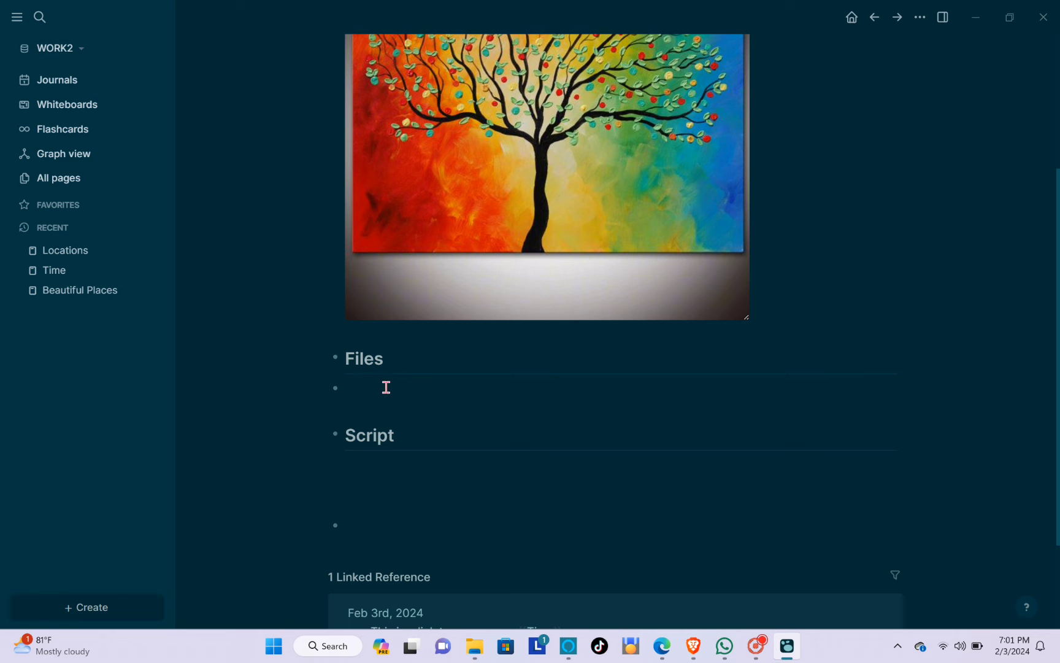
Step: Insert the Technical Presentations G-10 PDF from the LOGSEQ folder below the Script heading
left_click(474, 646)
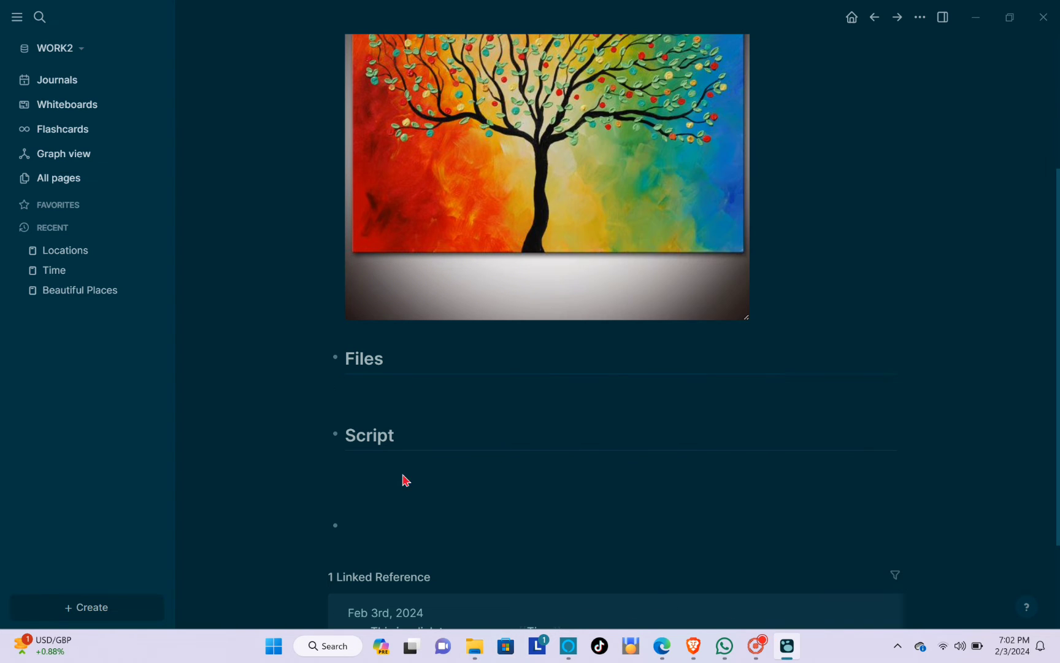
left_click(475, 646)
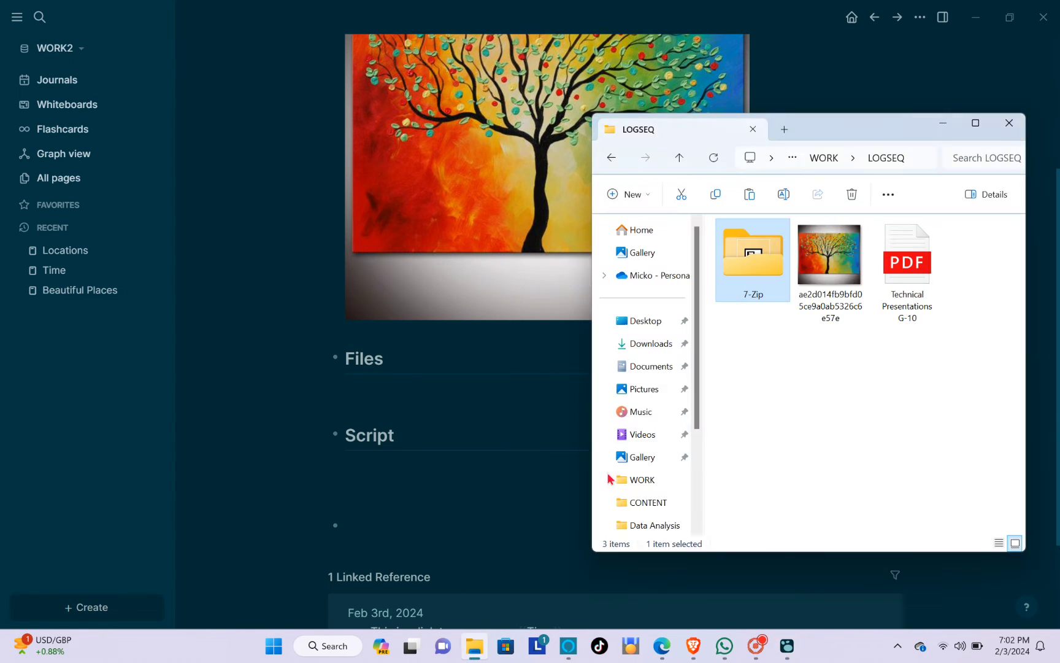
left_click_drag(889, 288, 402, 482)
scroll(462, 412, "down", 1)
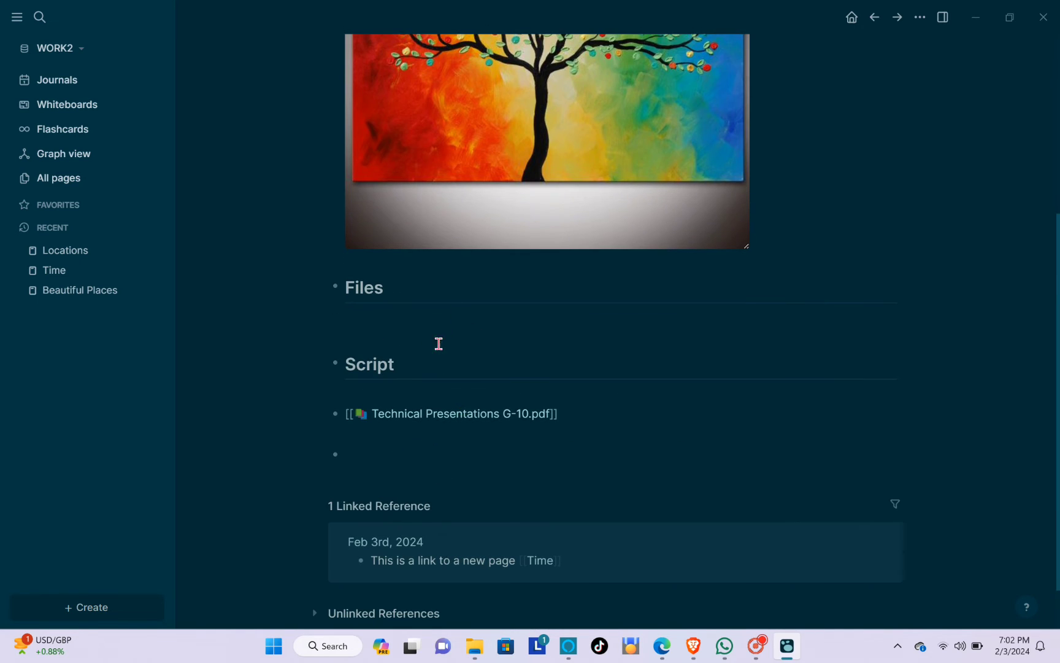
Step: Open the embedded Technical Presentations G-10 PDF, look through its slides and close the viewer
left_click(442, 417)
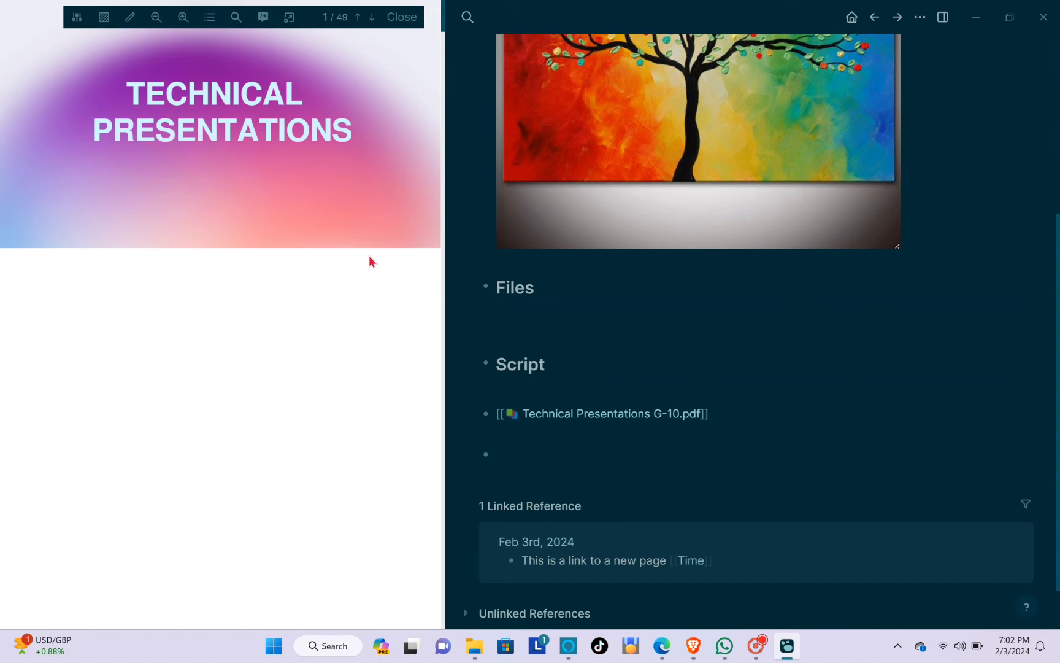
scroll(337, 233, "down", 15)
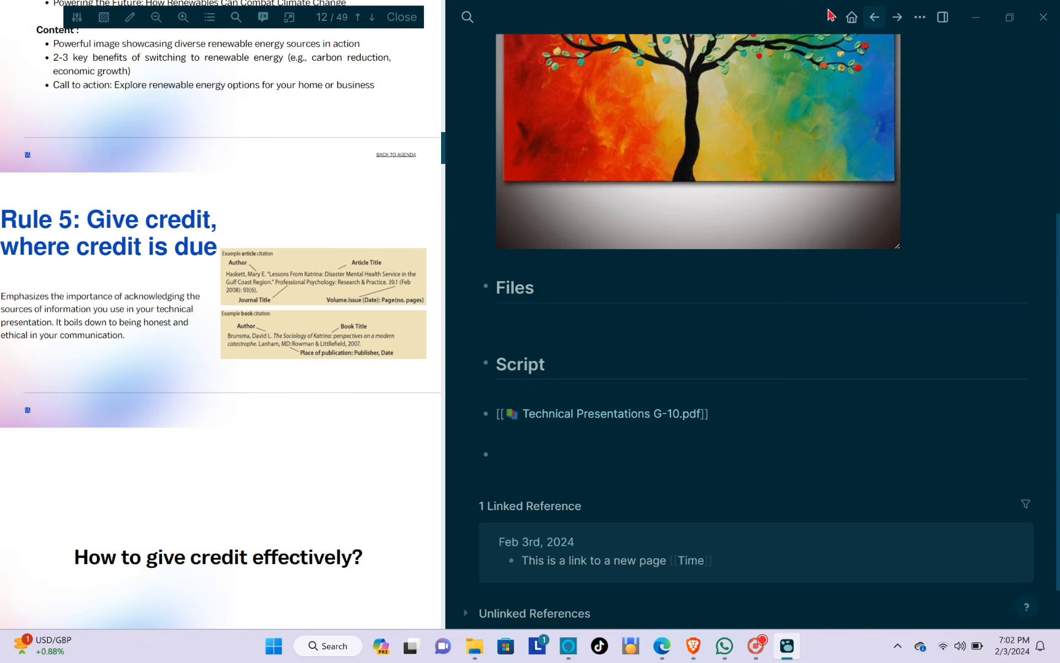
left_click(875, 17)
left_click(402, 17)
Step: Insert the 7-Zip item from the LOGSEQ folder into the empty block below the Files heading
scroll(376, 111, "down", 5)
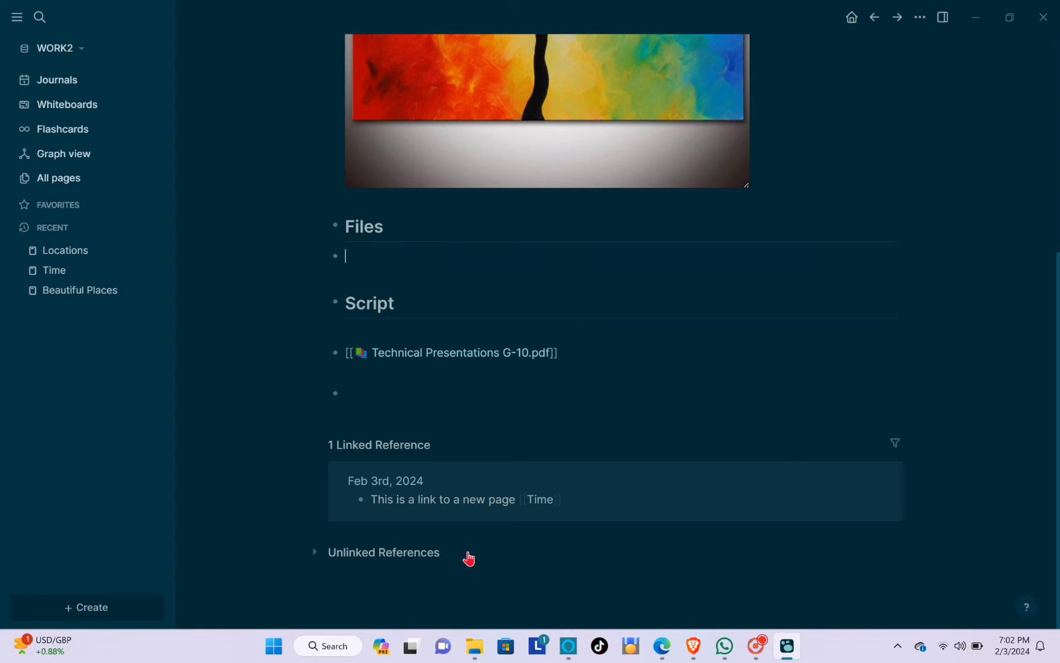
left_click(475, 645)
left_click_drag(735, 270, 380, 255)
scroll(883, 234, "up", 5)
scroll(853, 272, "up", 2)
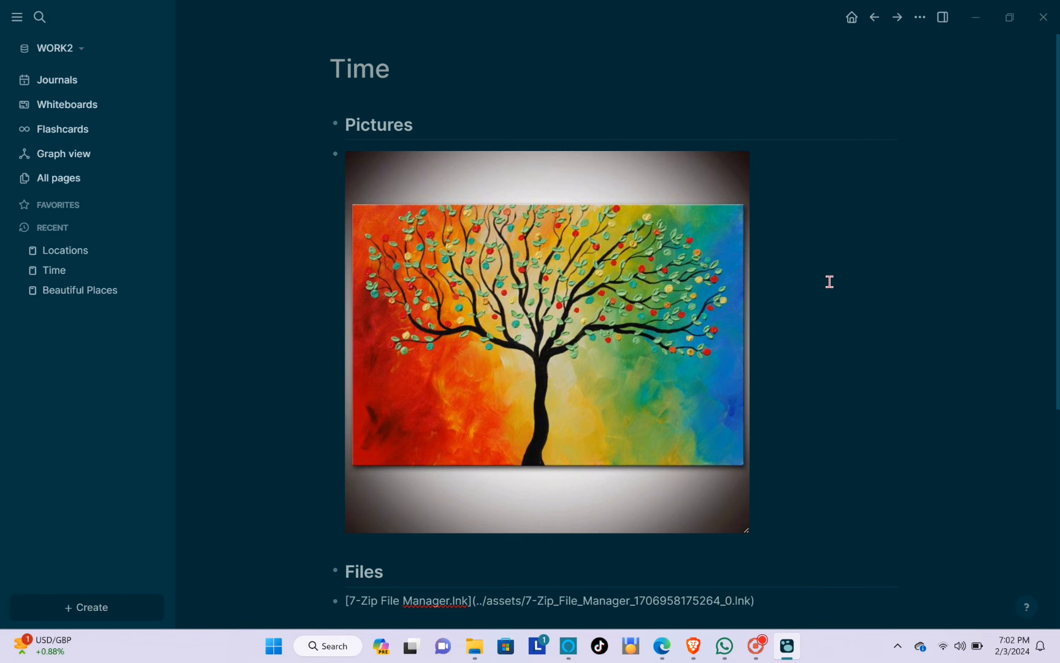
scroll(746, 305, "down", 6)
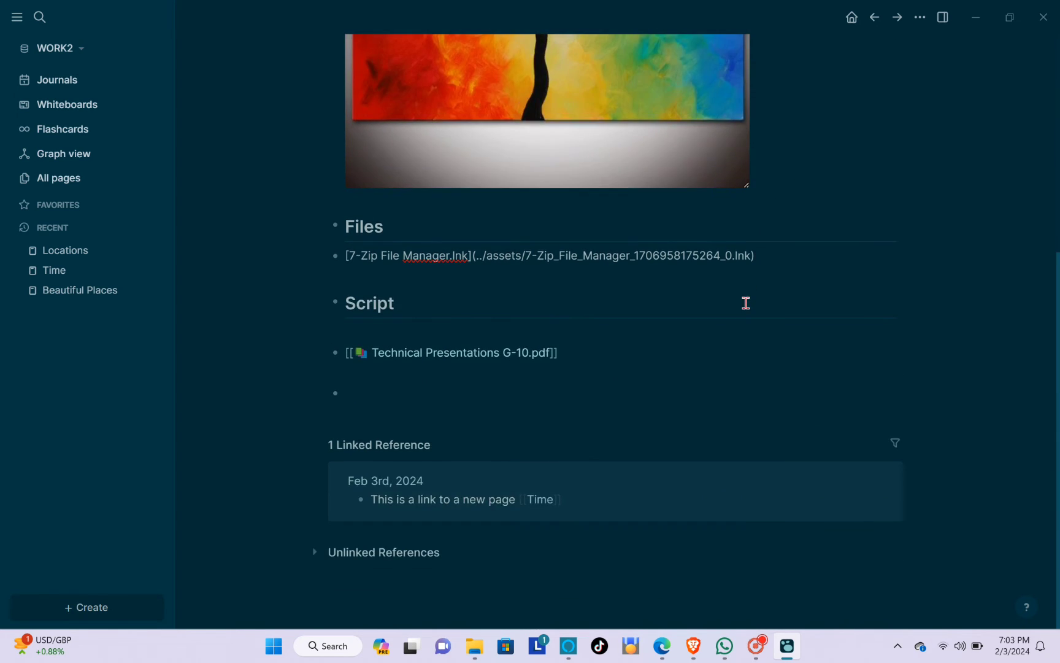
scroll(617, 291, "up", 4)
left_click(618, 290)
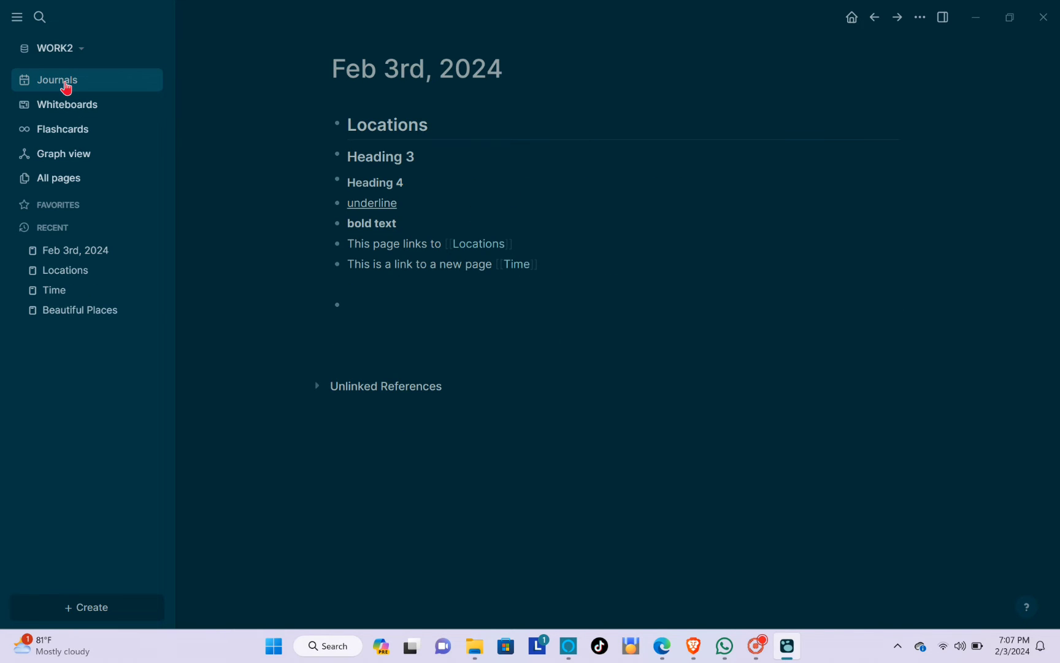
Step: Open the journals and add a level-two heading "TO-DO" below the Locations heading of Feb 3rd, 2024
left_click(67, 88)
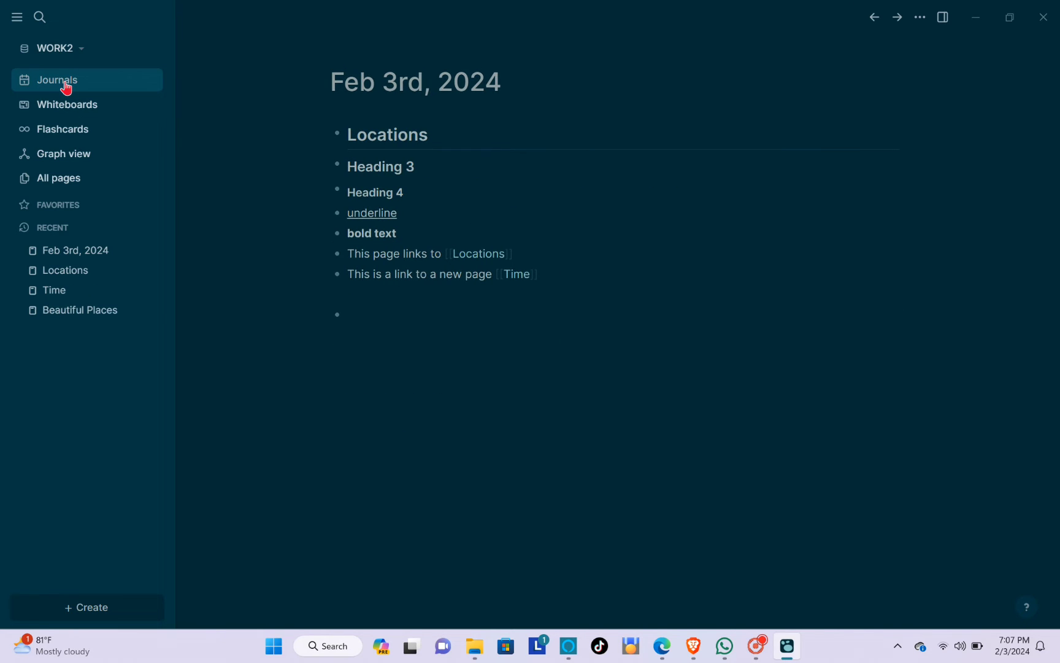
left_click(435, 140)
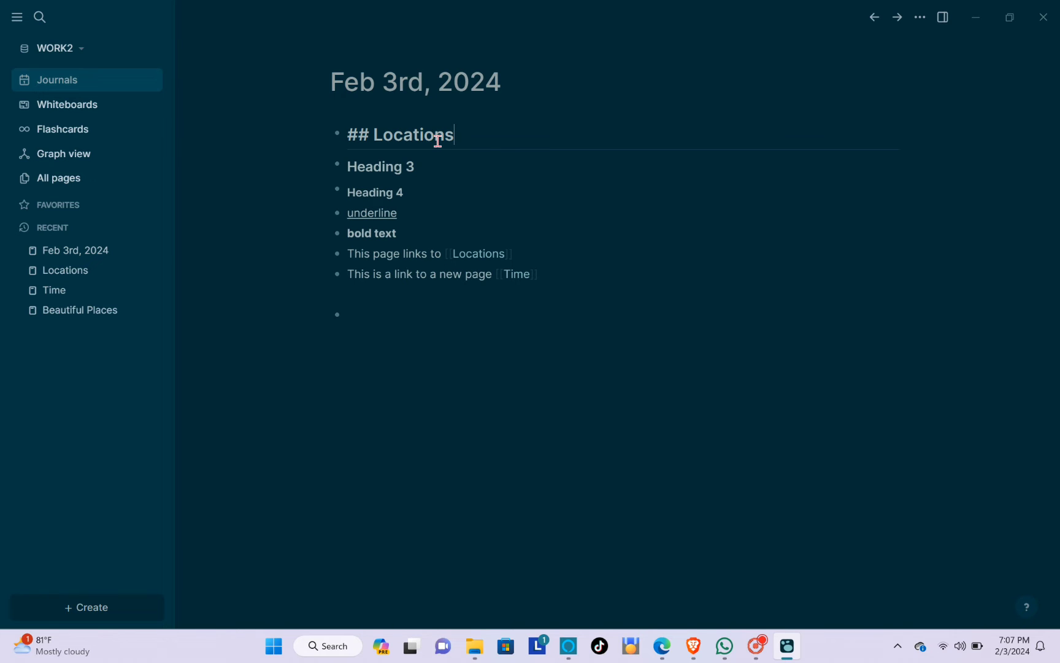
key("Return")
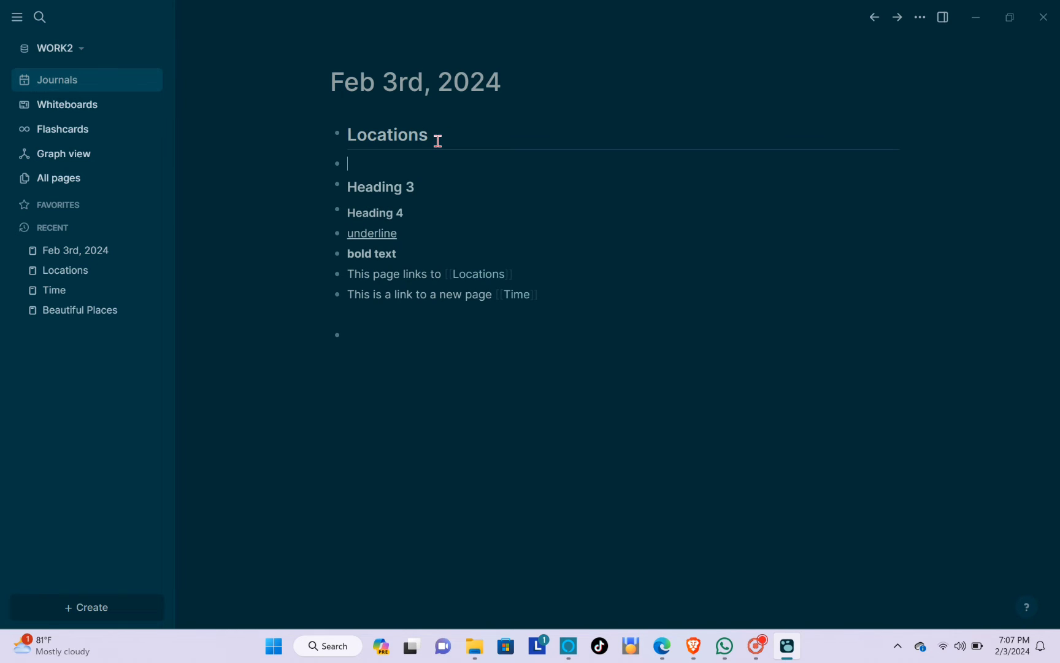
type("##")
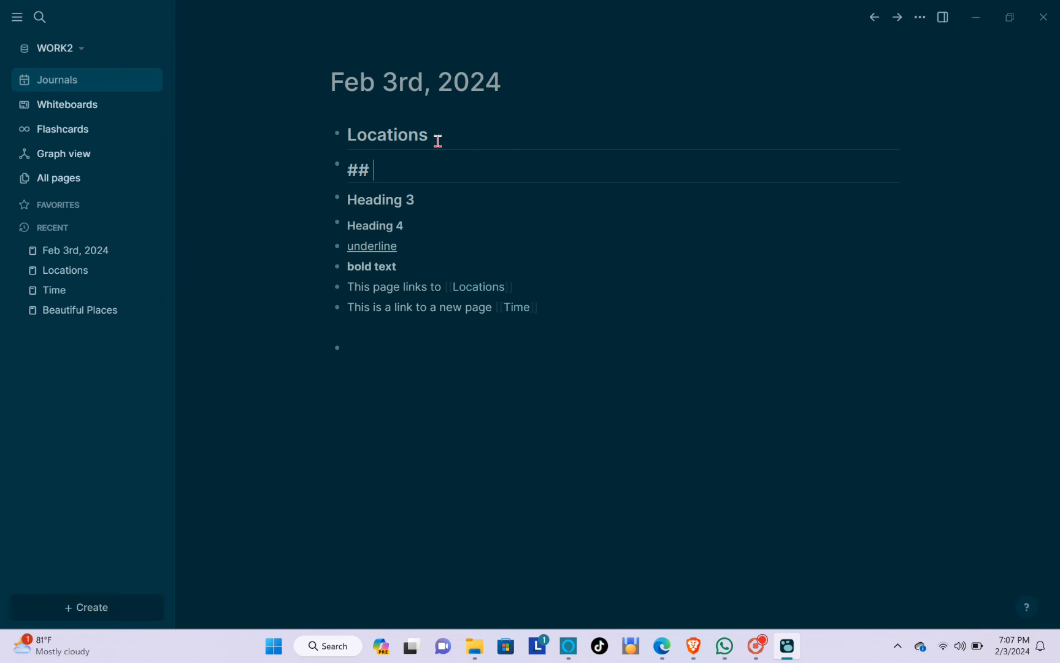
type(" TO-DO")
key("Return")
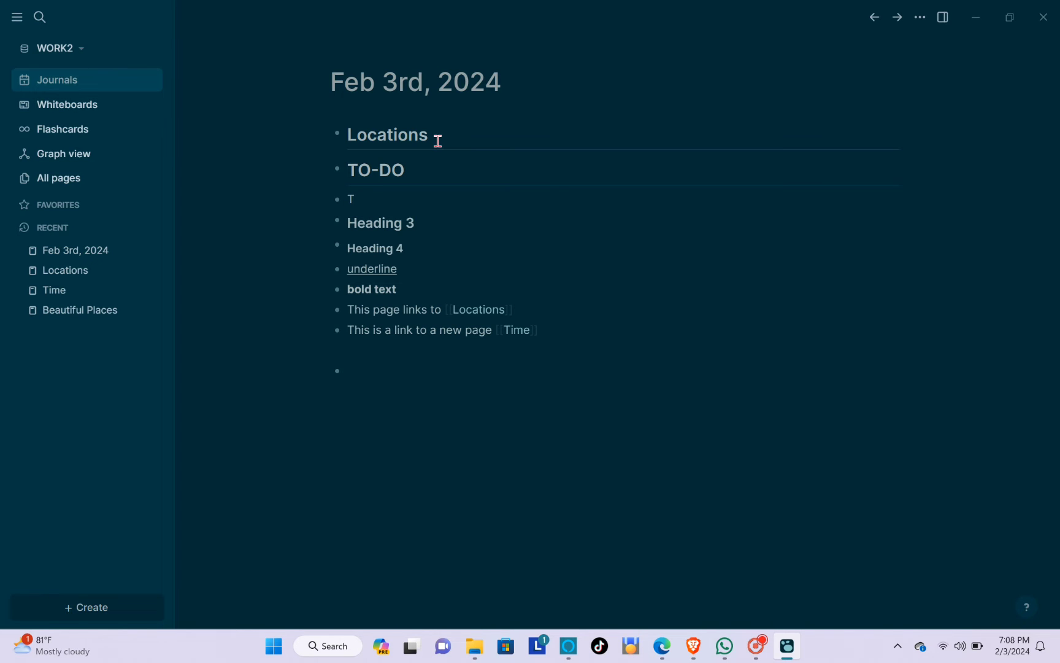
Step: Create the task "TODO Update Wallet Balance" below the TO-DO heading and start a new block beneath it
key("Caps_Lock")
key("Caps_Lock")
type("ODO U")
key("Caps_Lock")
type("p")
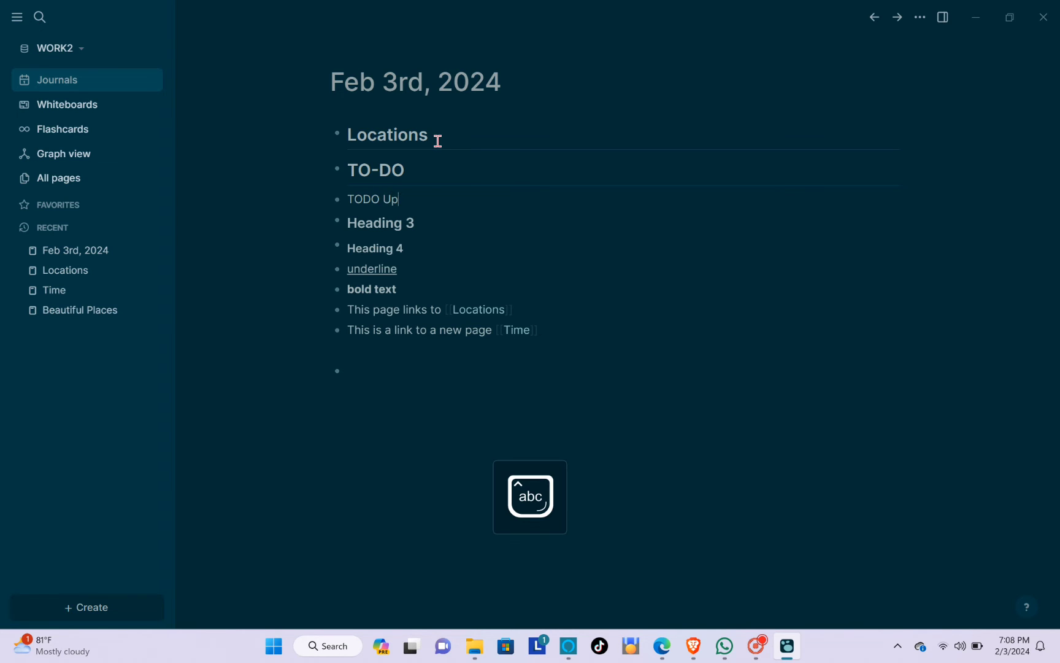
type("date")
key("Caps_Lock")
type("W")
key("Caps_Lock")
type("allet")
key("Caps_Lock")
type("B")
key("Caps_Lock")
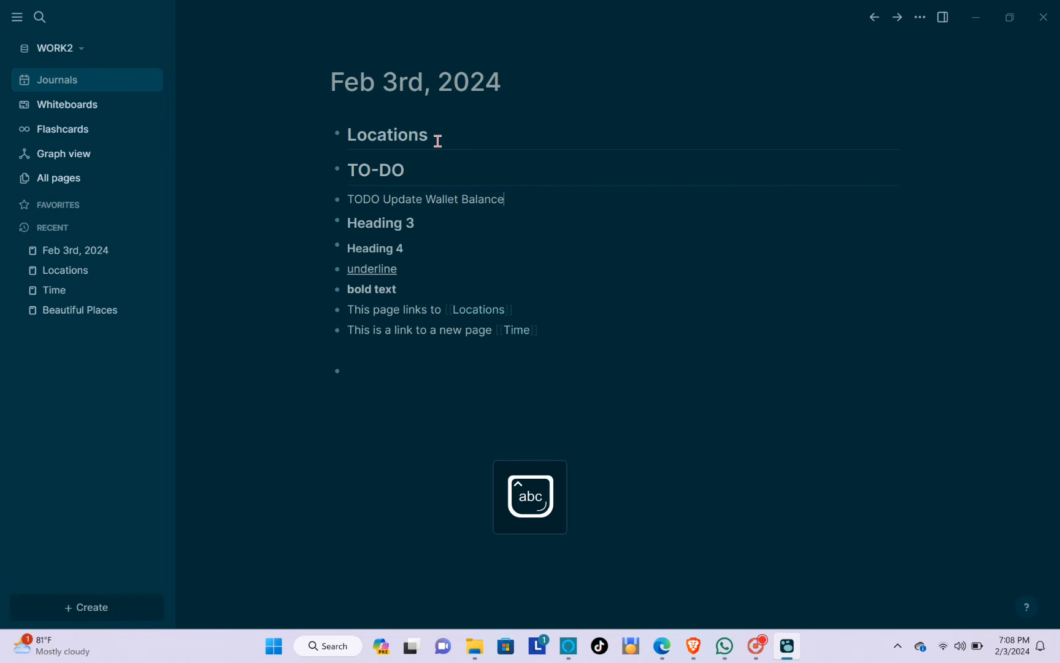
type("alance")
key("Return")
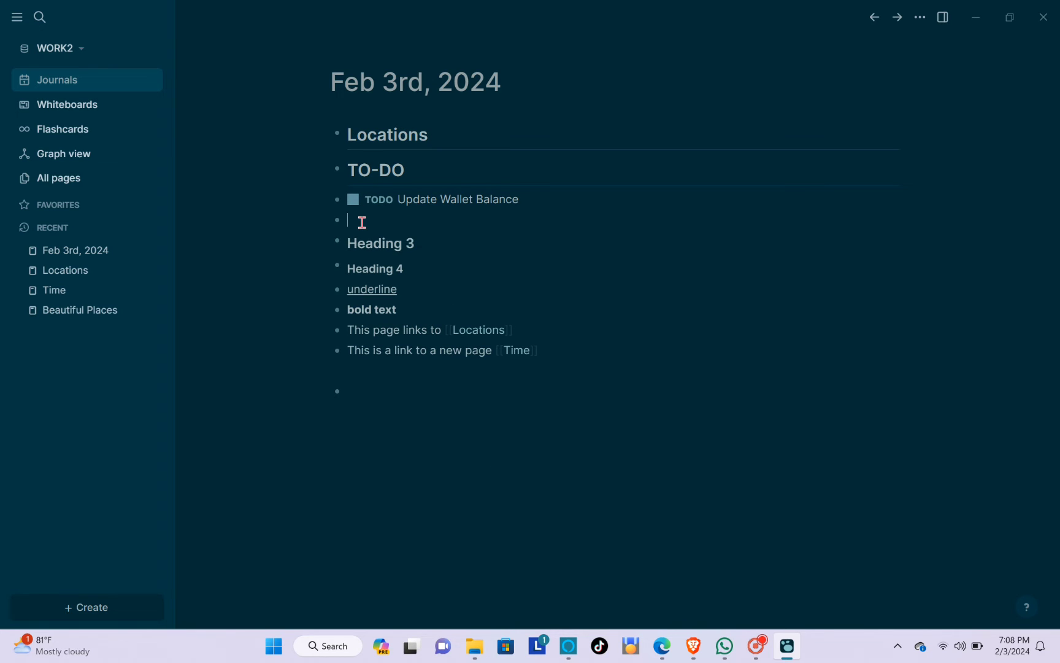
Step: Create the task "TODO Check The Updated List" below Update Wallet Balance and start a new block beneath it
key("Caps_Lock")
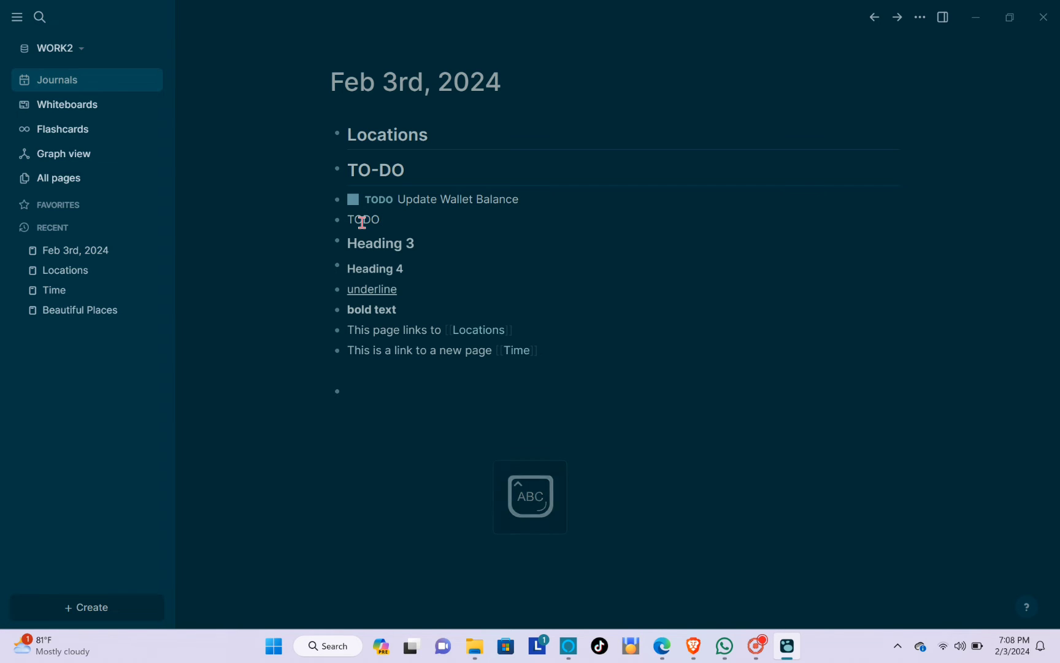
type("C")
key("Caps_Lock")
type("heck")
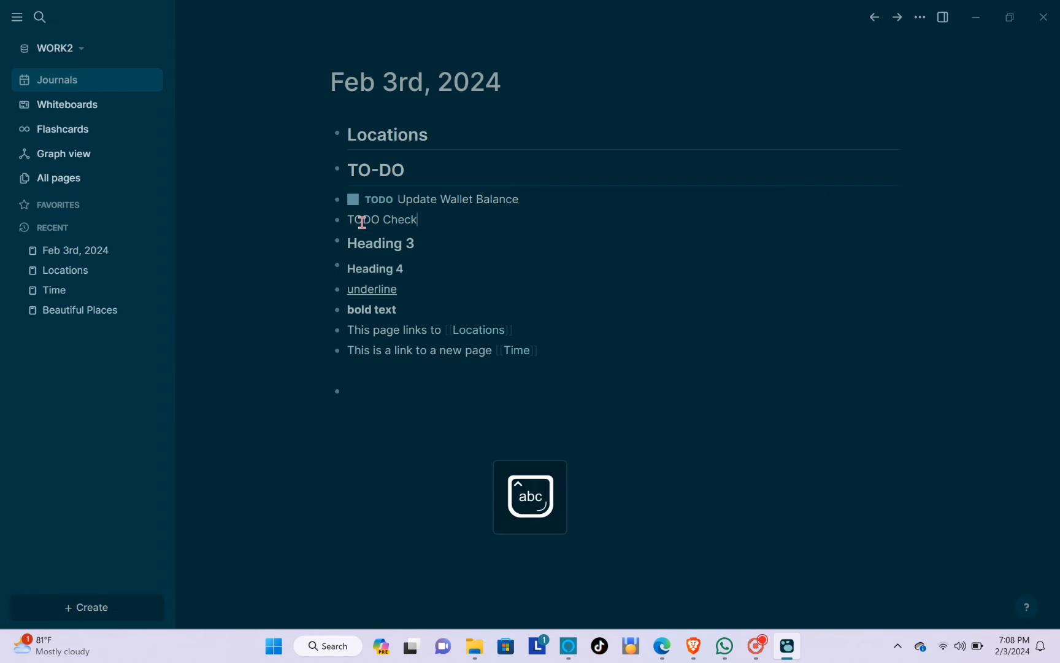
type(" Th")
key("Caps_Lock")
type("T")
key("Caps_Lock")
type("he")
key("Caps_Lock")
type("U")
key("Caps_Lock")
type("pdated")
key("Caps_Lock")
type("L")
key("Caps_Lock")
type("ist")
key("Return")
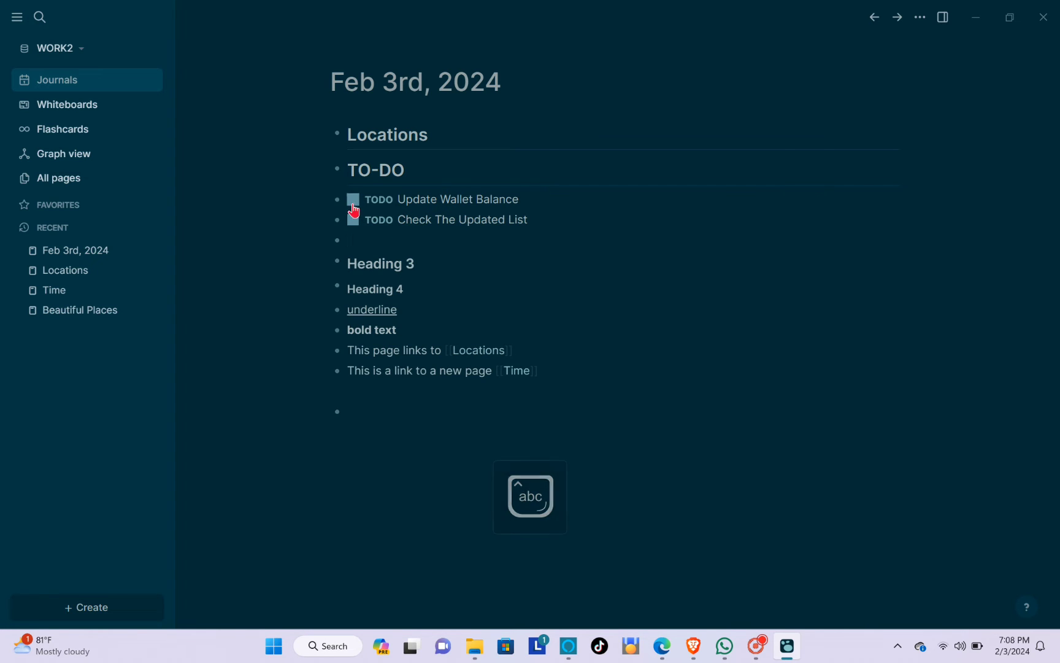
Step: Tick the Update Wallet Balance and Check The Updated List tasks as done and untick both again
left_click(353, 201)
left_click(353, 220)
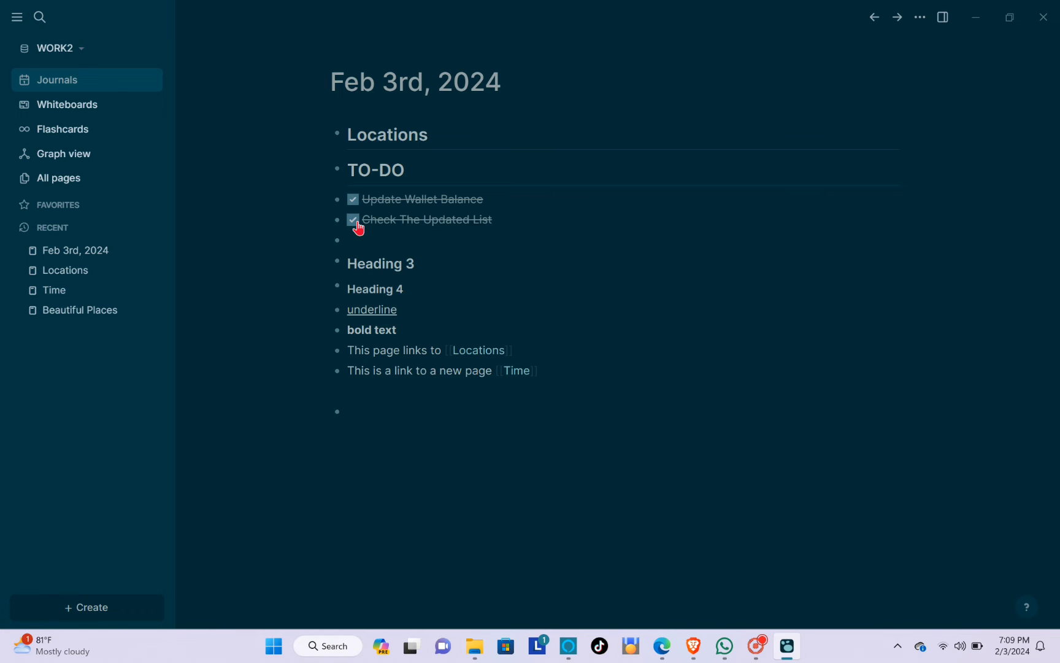
left_click(353, 220)
left_click(354, 200)
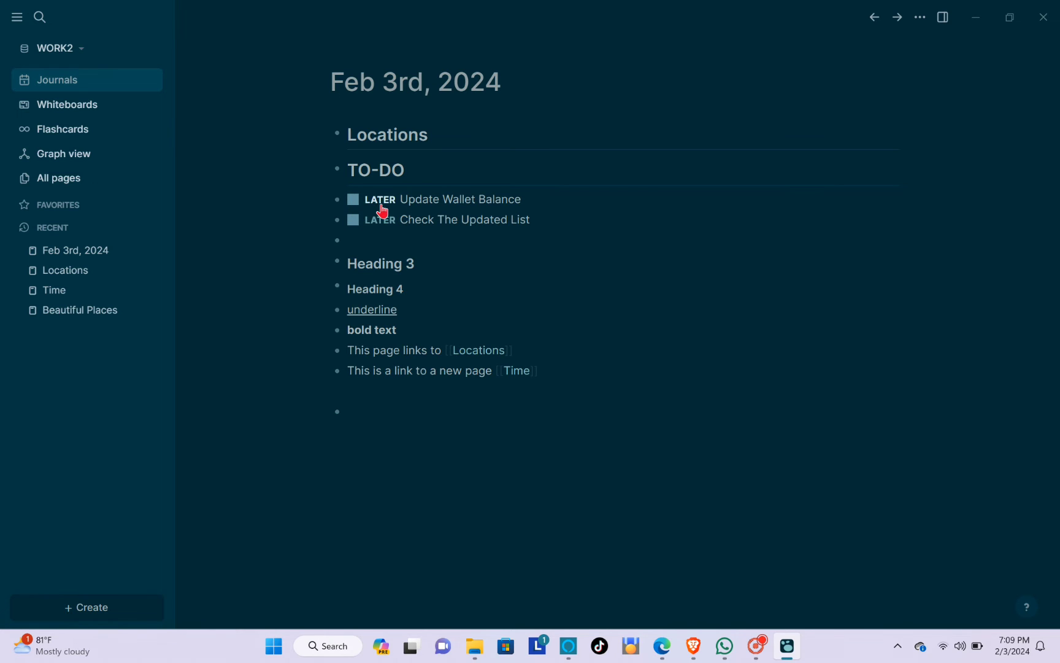
Step: Switch the status of both tasks under TO-DO from LATER to NOW and back to LATER
left_click(381, 204)
left_click(381, 204)
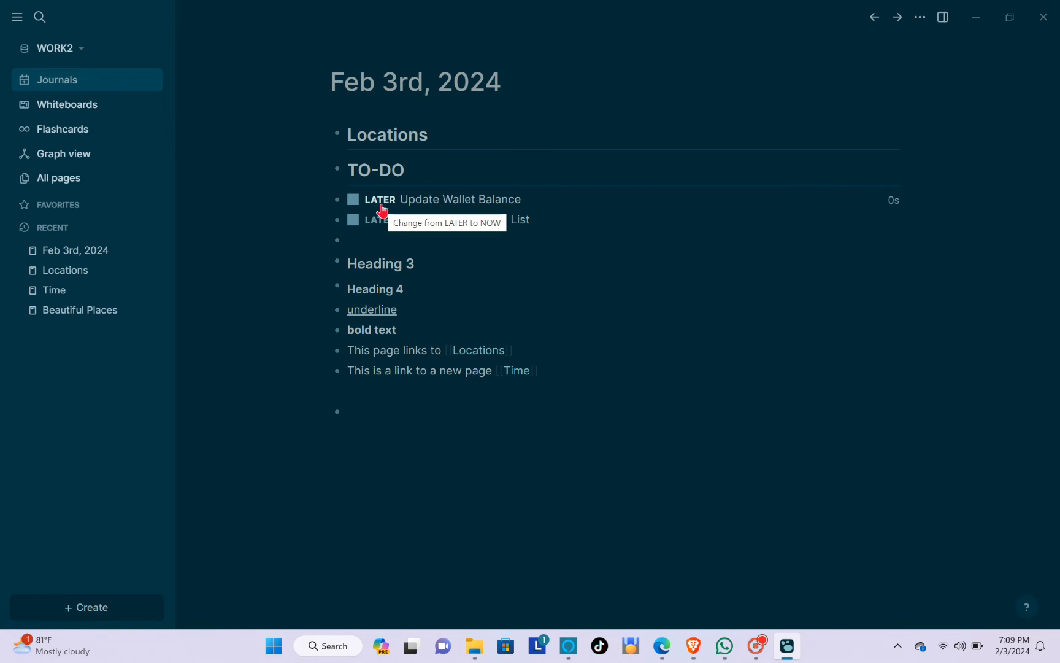
left_click(383, 221)
left_click(383, 221)
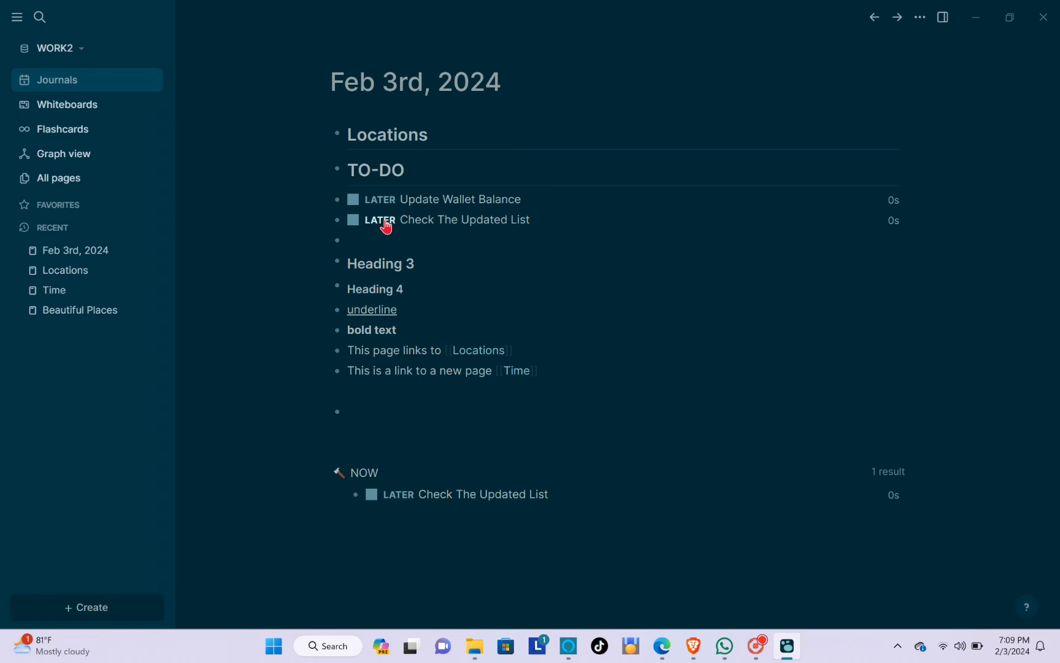
Step: Mark Update Wallet Balance as done and add an empty task block above "LATER Check The Updated List"
left_click(353, 200)
left_click(367, 221)
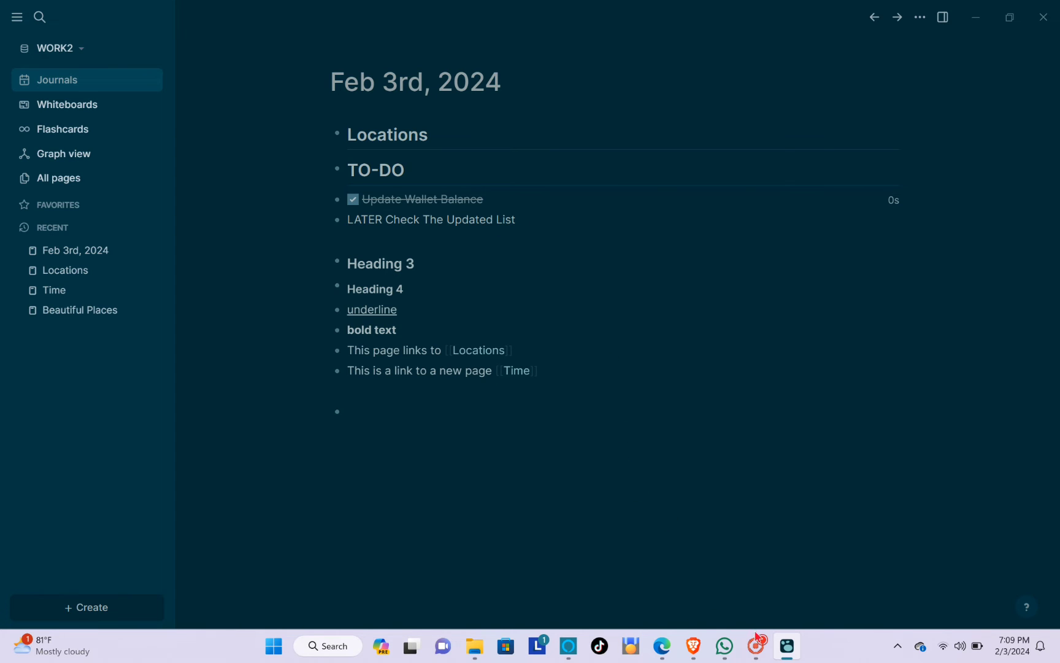
key("Caps_Lock")
type("TODO")
key("Return")
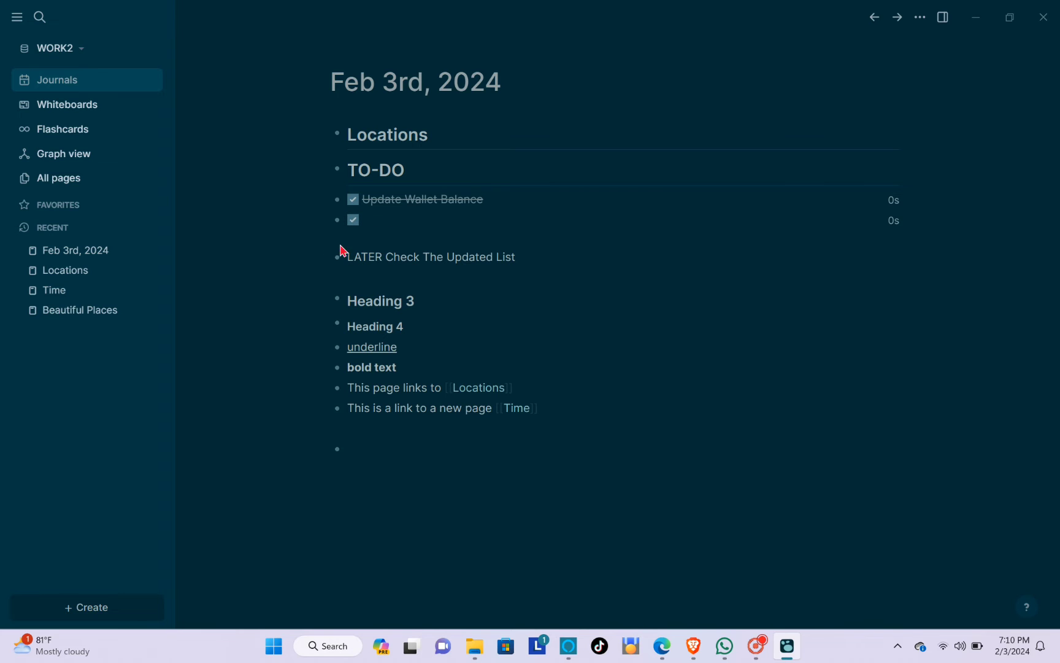
Step: Examine the Locations node's links in the graph view and look through the recent pages from Feb 3rd, 2024 to Beautiful Places
left_click(77, 164)
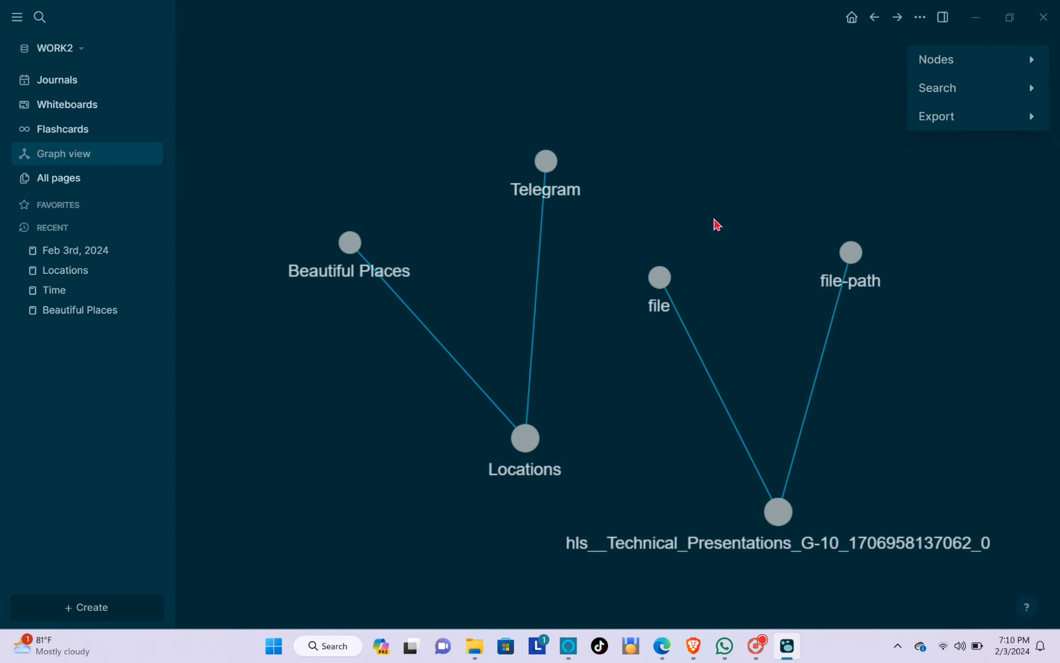
left_click_drag(524, 435, 417, 90)
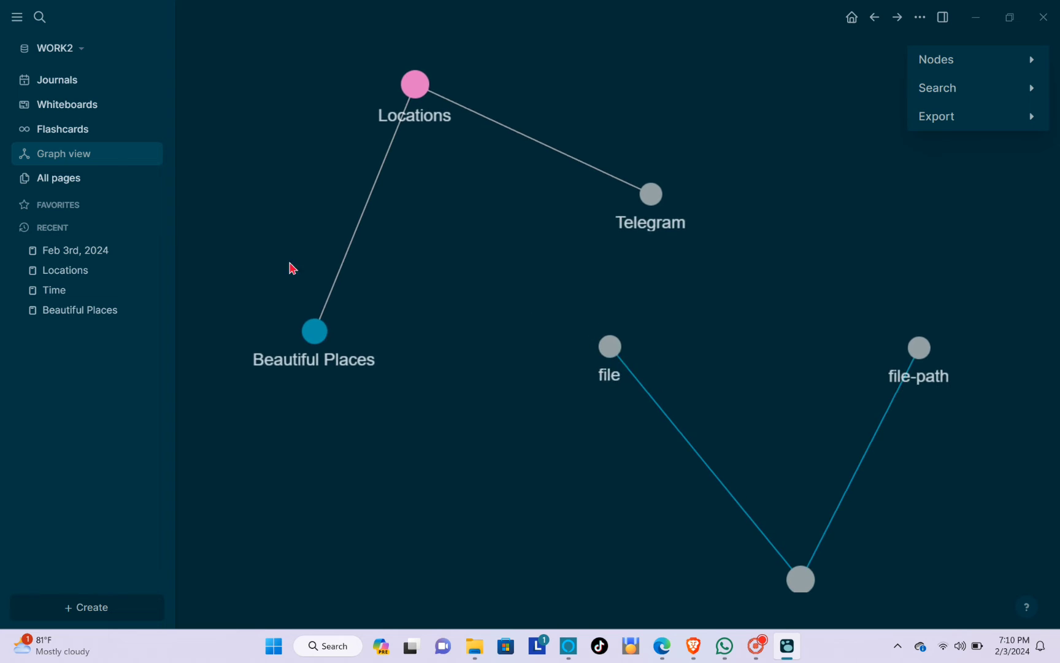
left_click(110, 249)
left_click(88, 275)
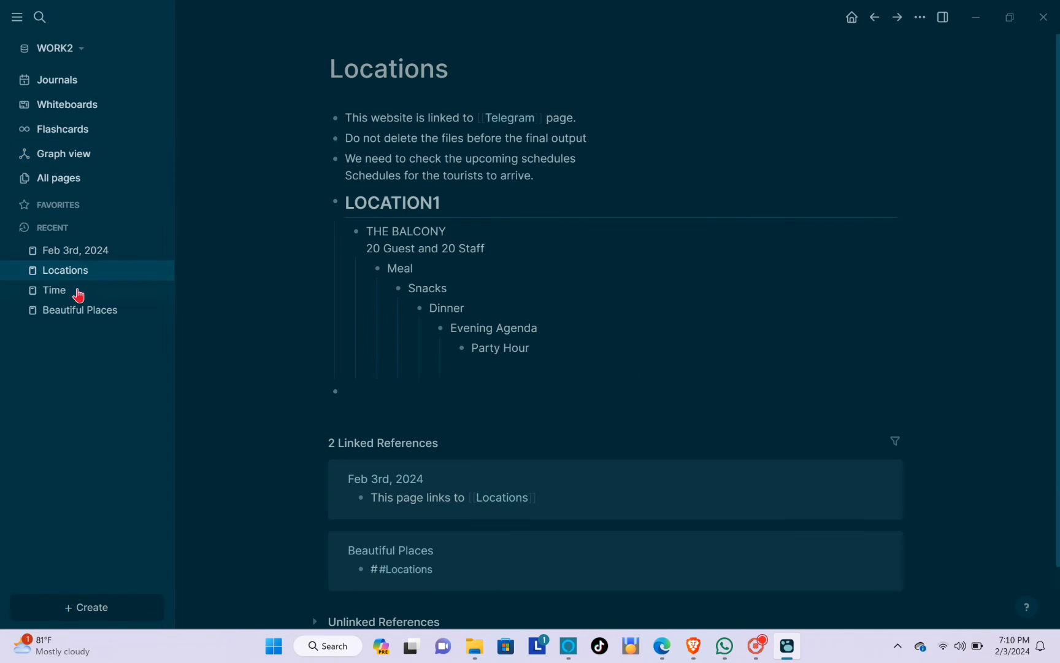
left_click(77, 291)
left_click(71, 312)
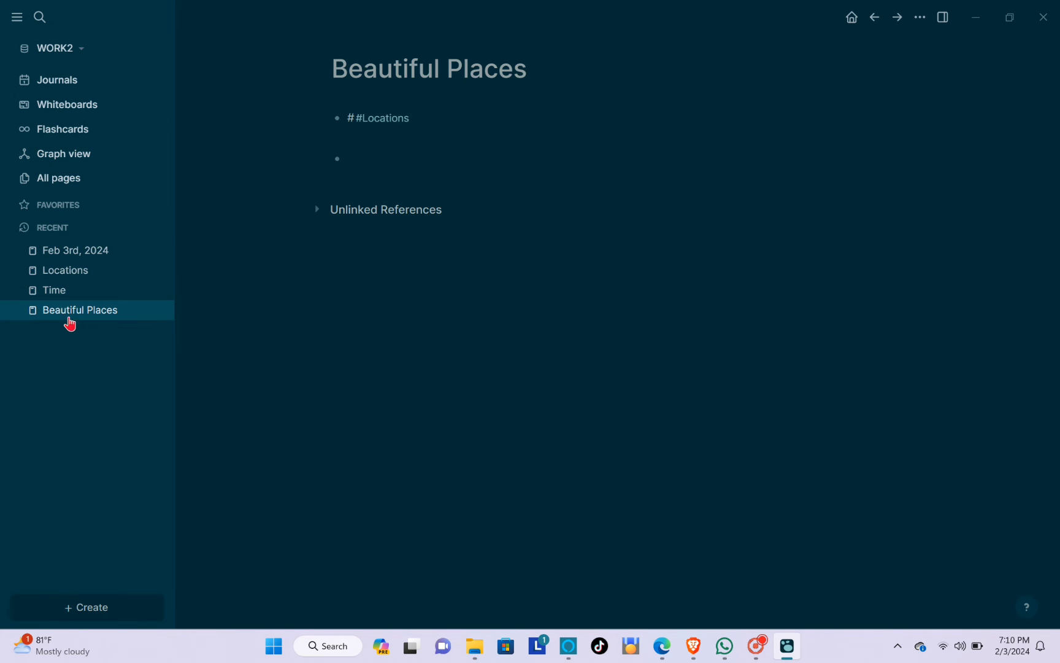
Step: Return to the graph view and move the Technical Presentations node nearer to Locations to inspect its links
left_click(67, 158)
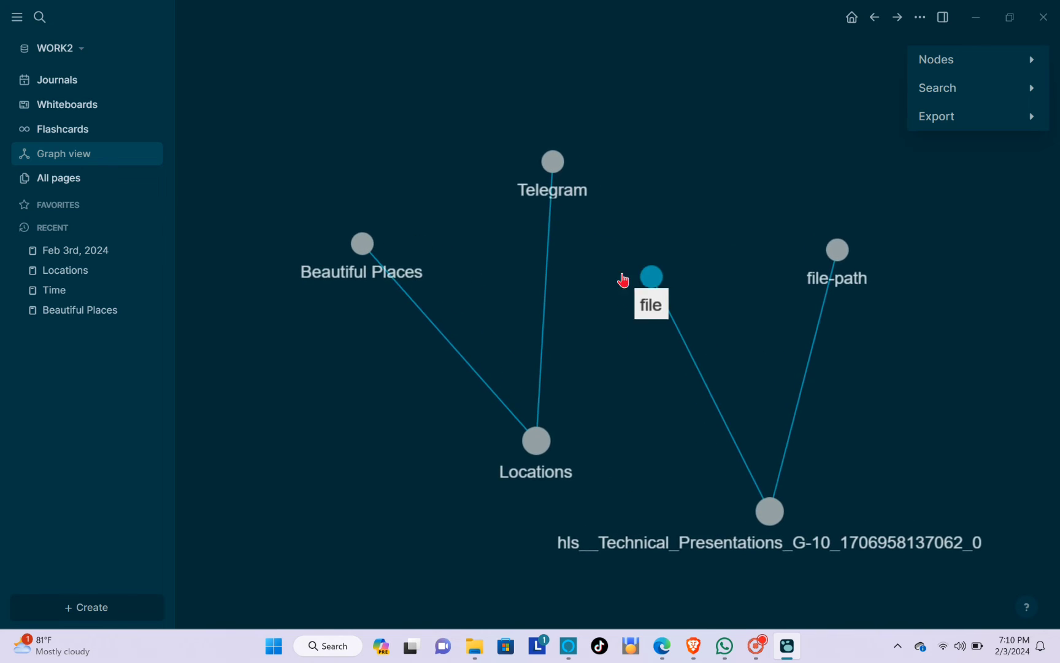
left_click_drag(624, 276, 670, 216)
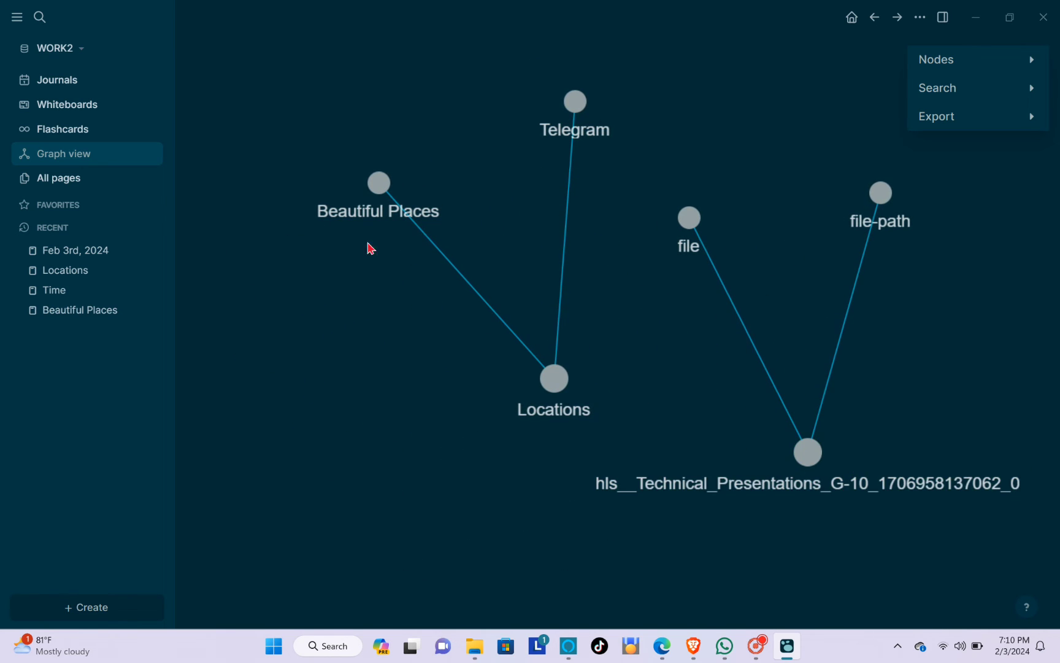
left_click_drag(789, 413, 675, 430)
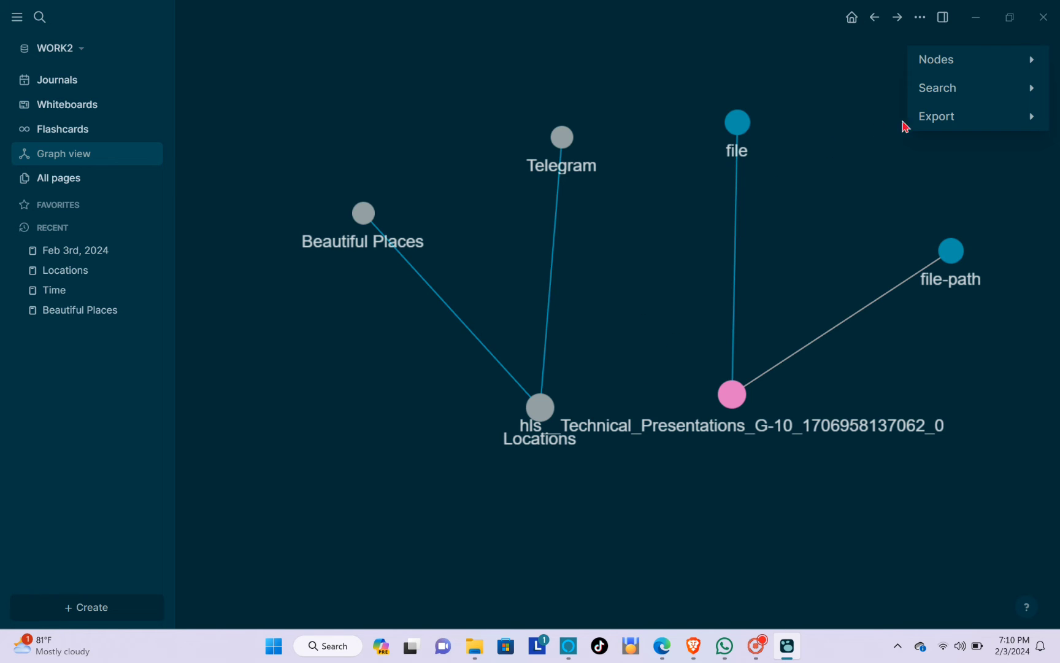
Step: Show journals in the graph view and export the graph to Downloads as a PNG file named graph
left_click(1034, 61)
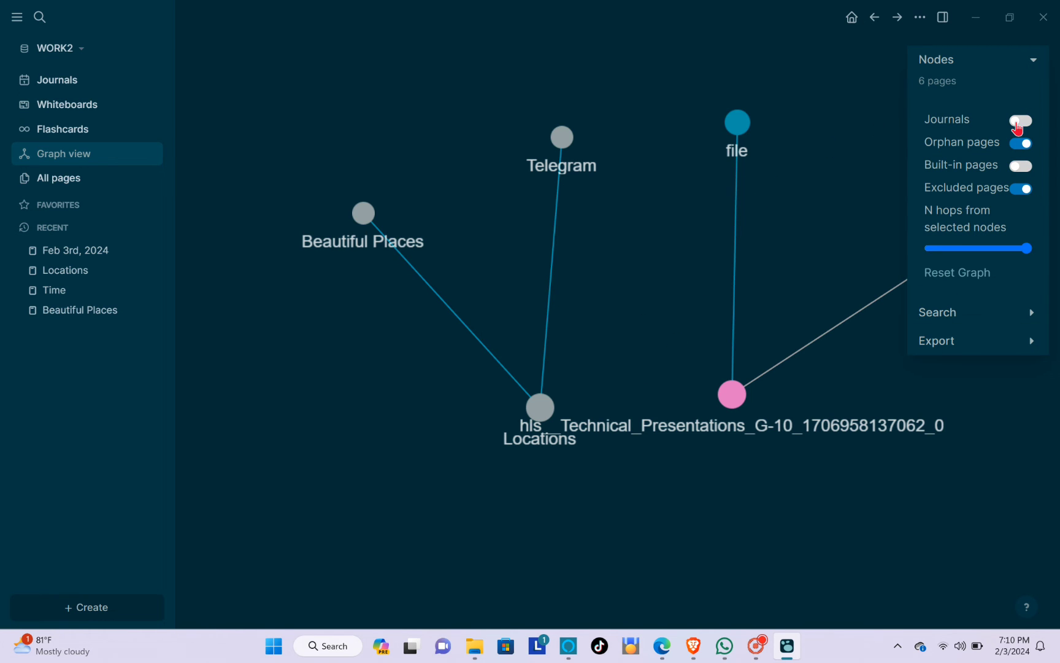
left_click(1017, 124)
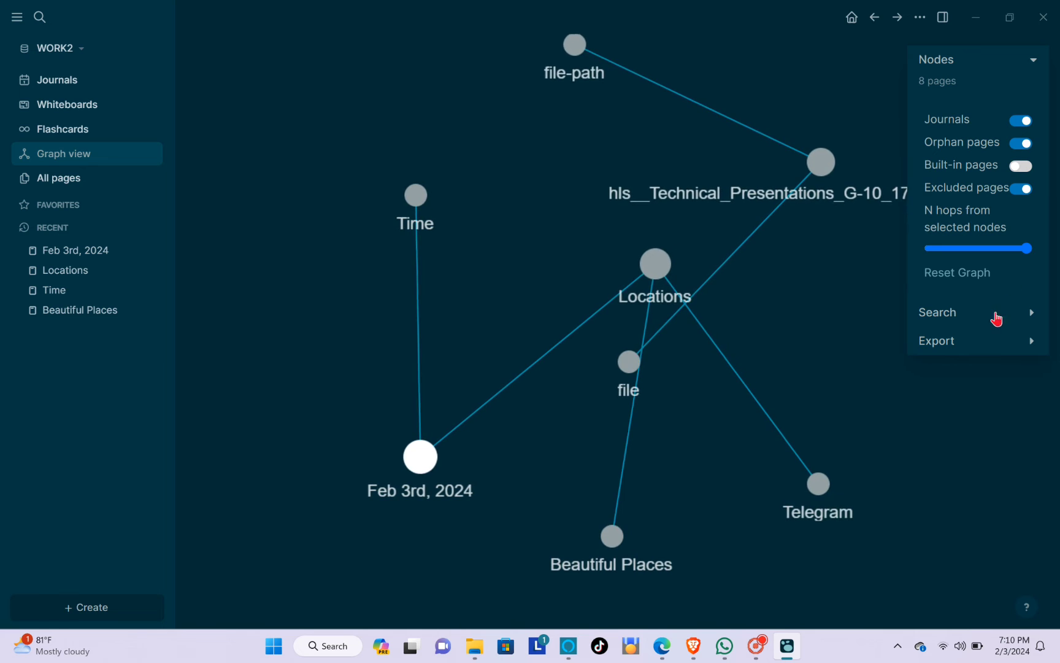
left_click(1011, 342)
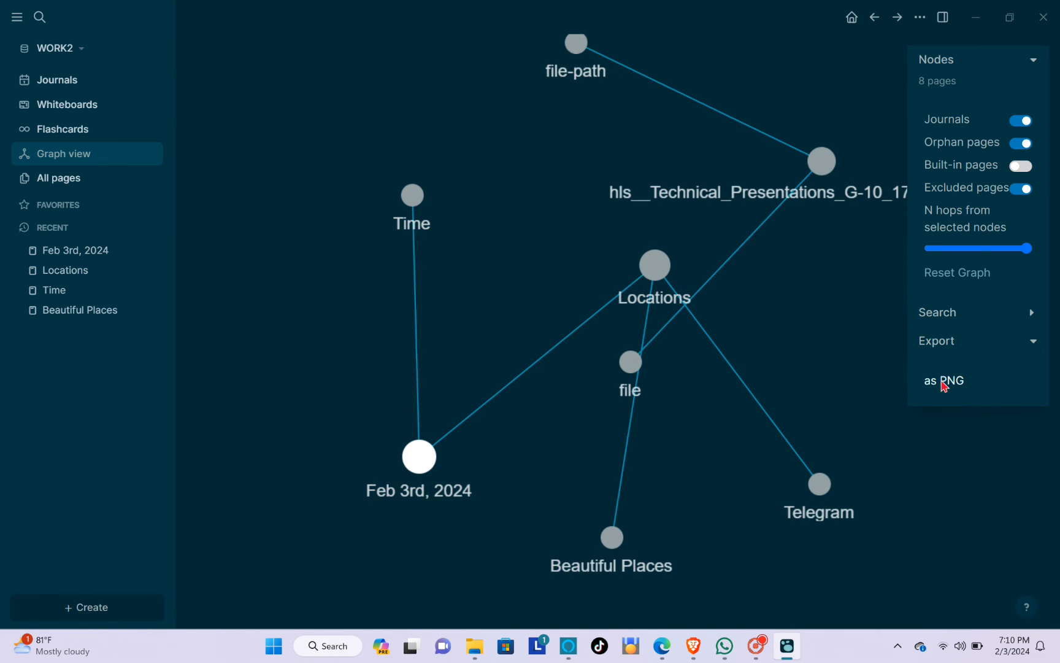
left_click(981, 381)
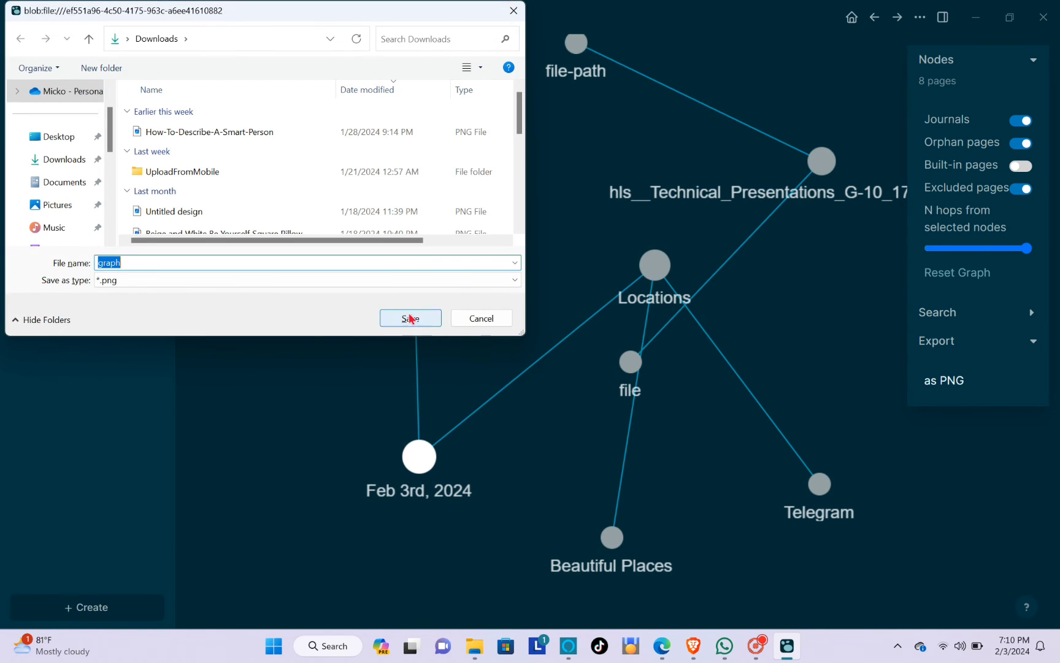
left_click(412, 381)
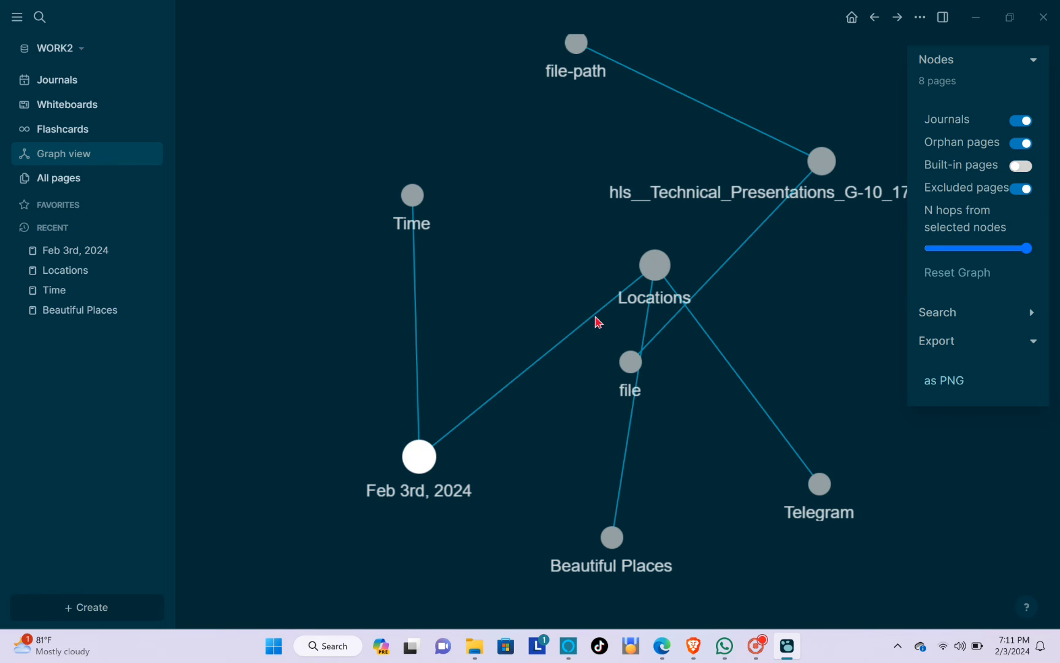
left_click(1031, 60)
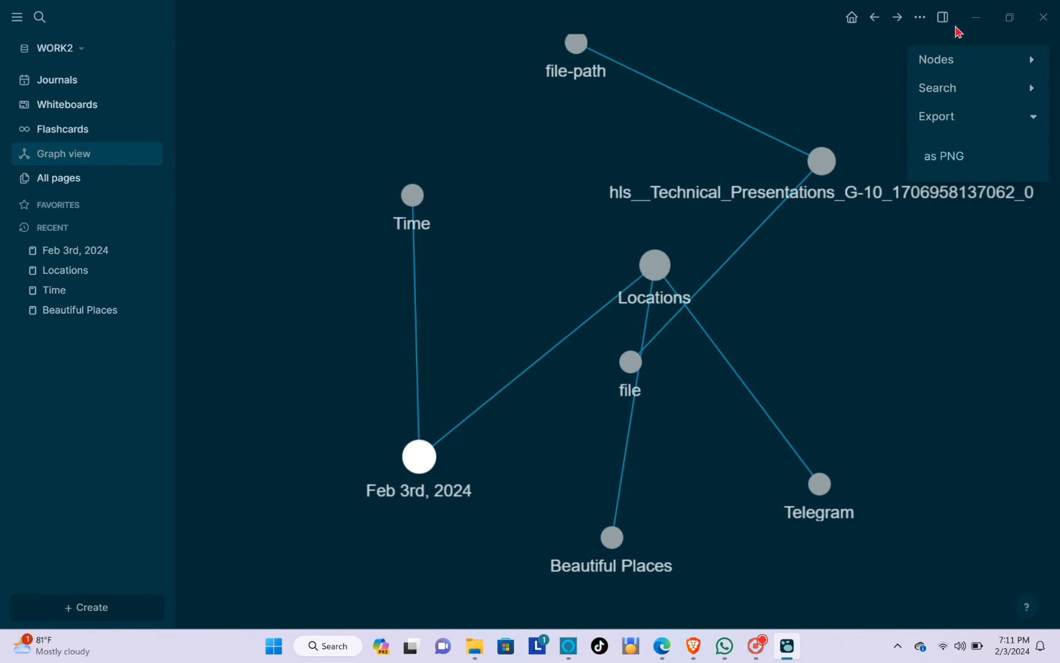
Step: Install the Logseq Graph Analysis plugin from the plugin marketplace
left_click(920, 17)
left_click(871, 78)
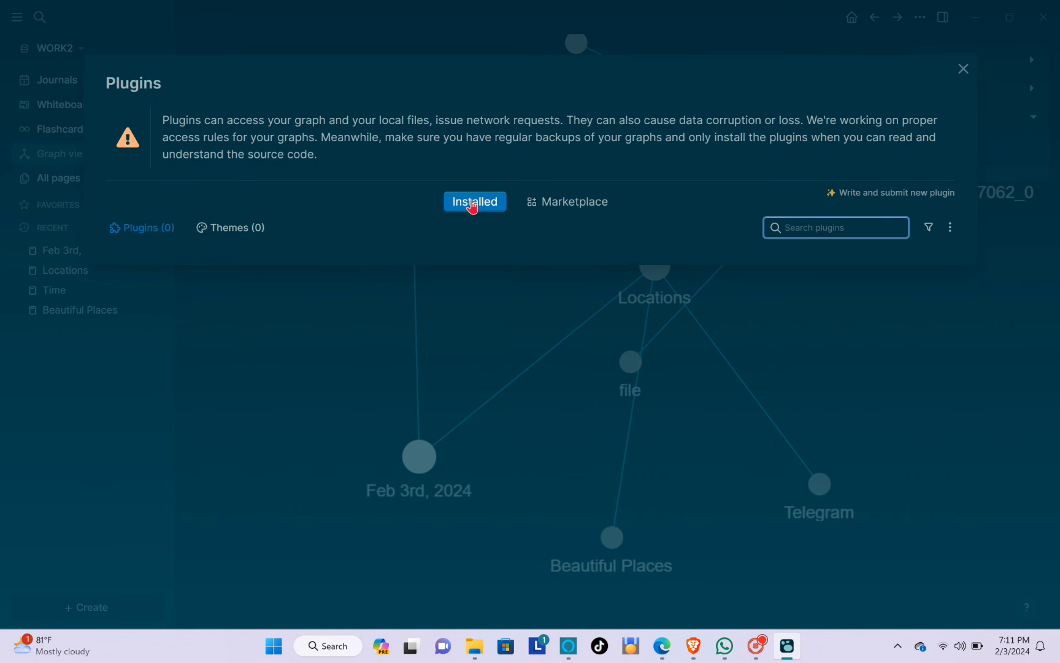
left_click(548, 202)
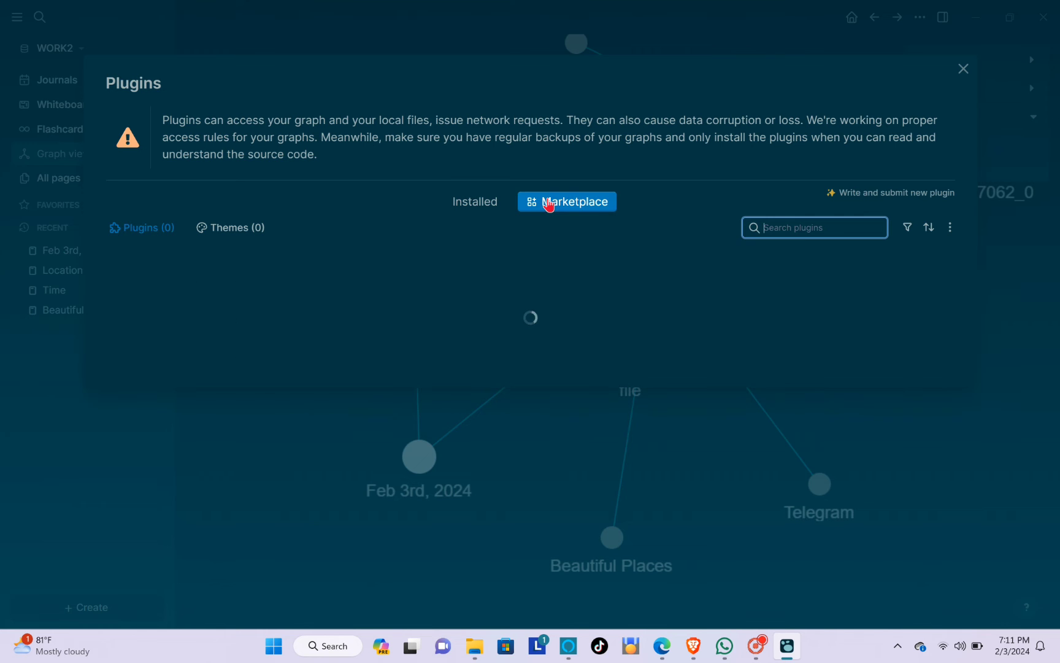
scroll(490, 283, "down", 3)
scroll(478, 295, "down", 9)
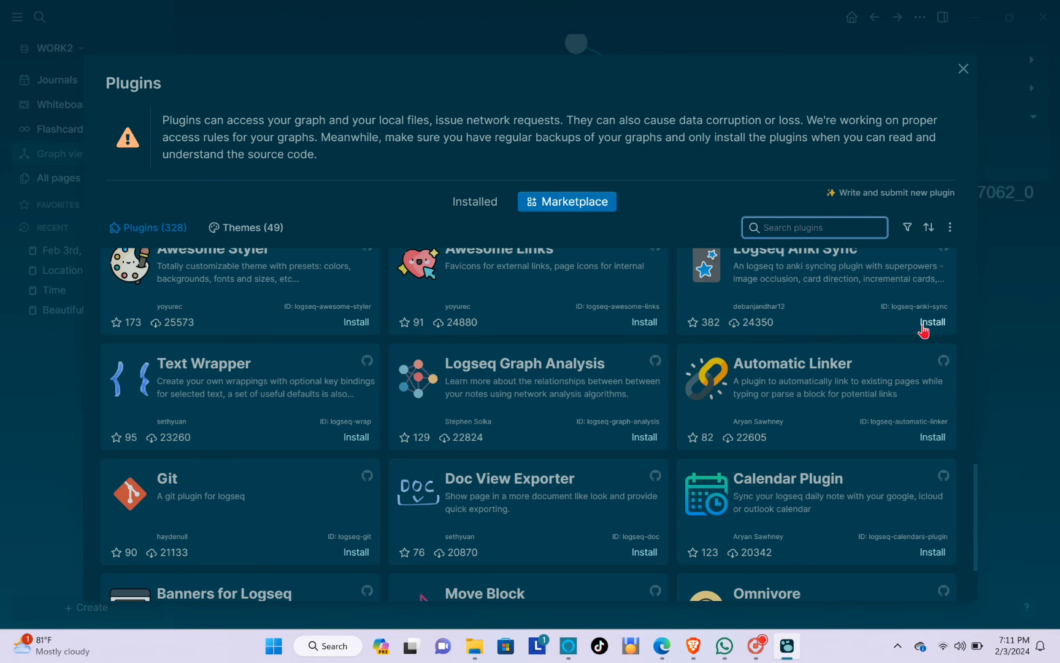
left_click(644, 437)
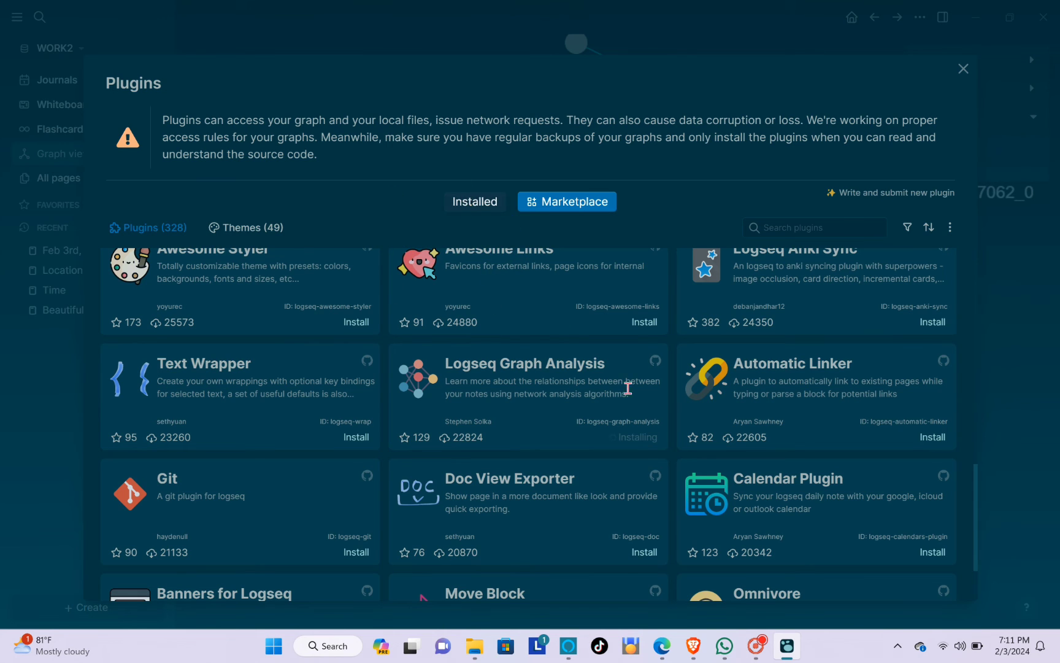
Step: Check the installed Logseq Graph Analysis plugin for updates and return to the graph view
left_click(482, 201)
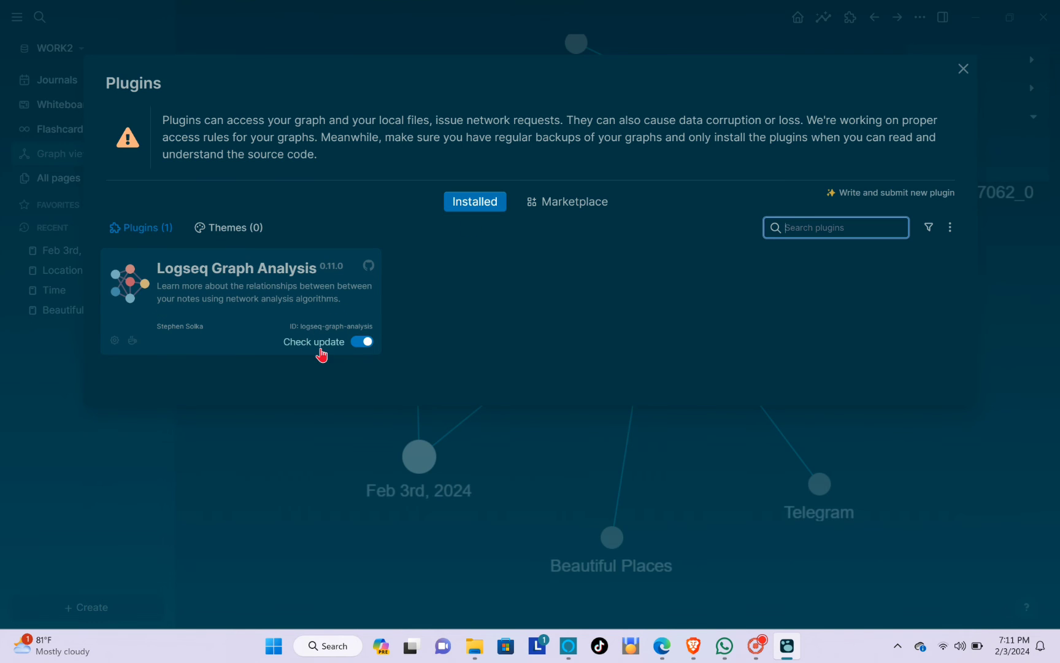
left_click(322, 282)
double_click(242, 298)
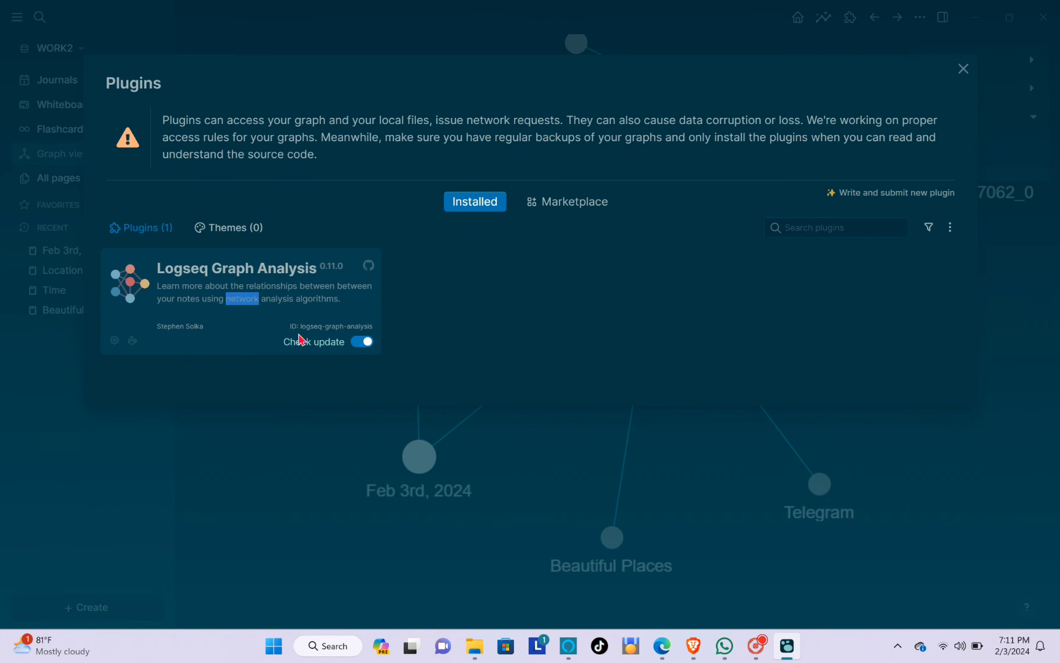
left_click(307, 342)
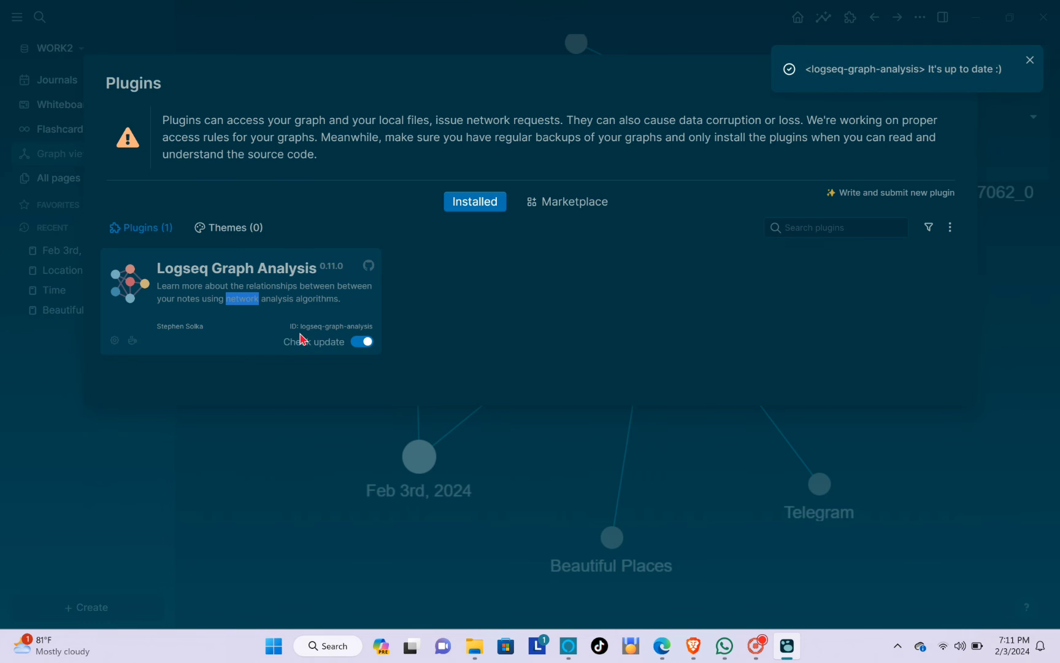
left_click(250, 311)
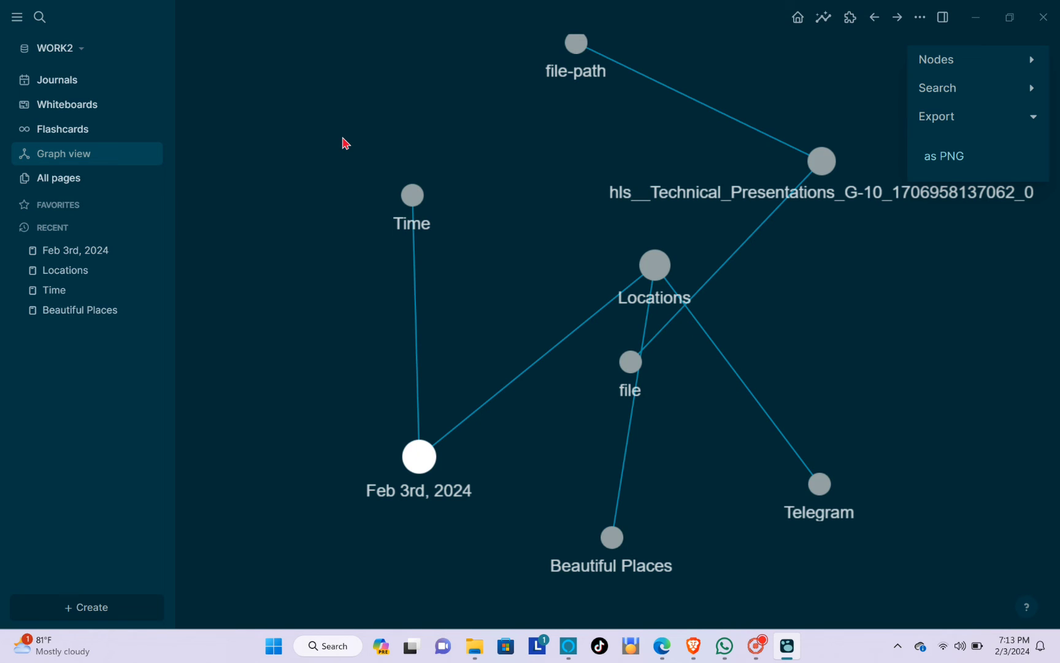
Step: Search the graph for "GOO" and close the search without choosing anything
key("ctrl+k")
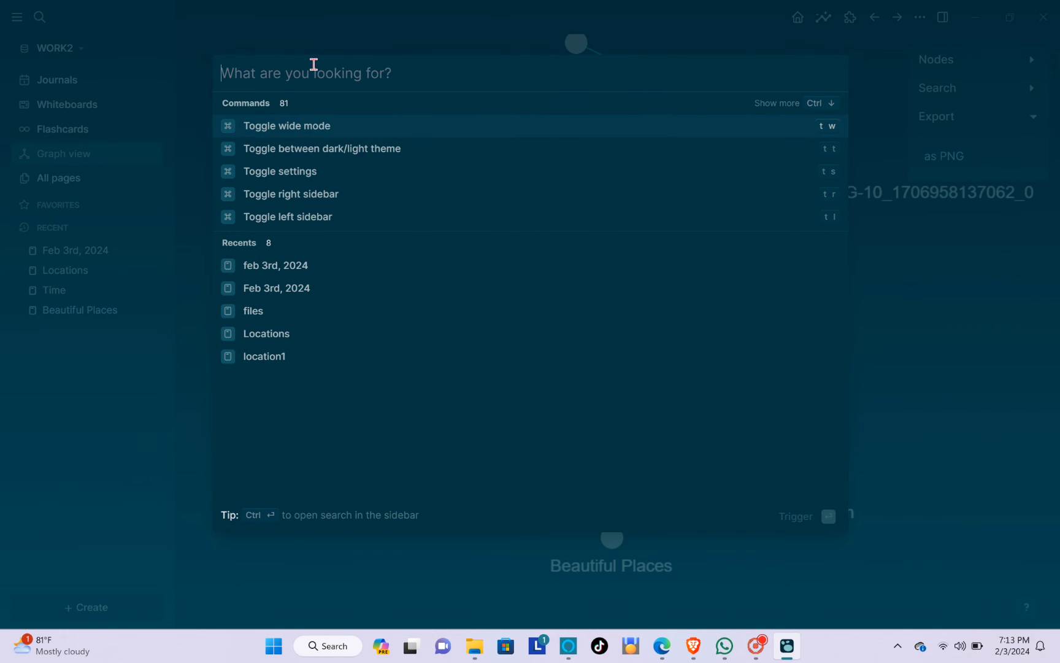
type("GOO")
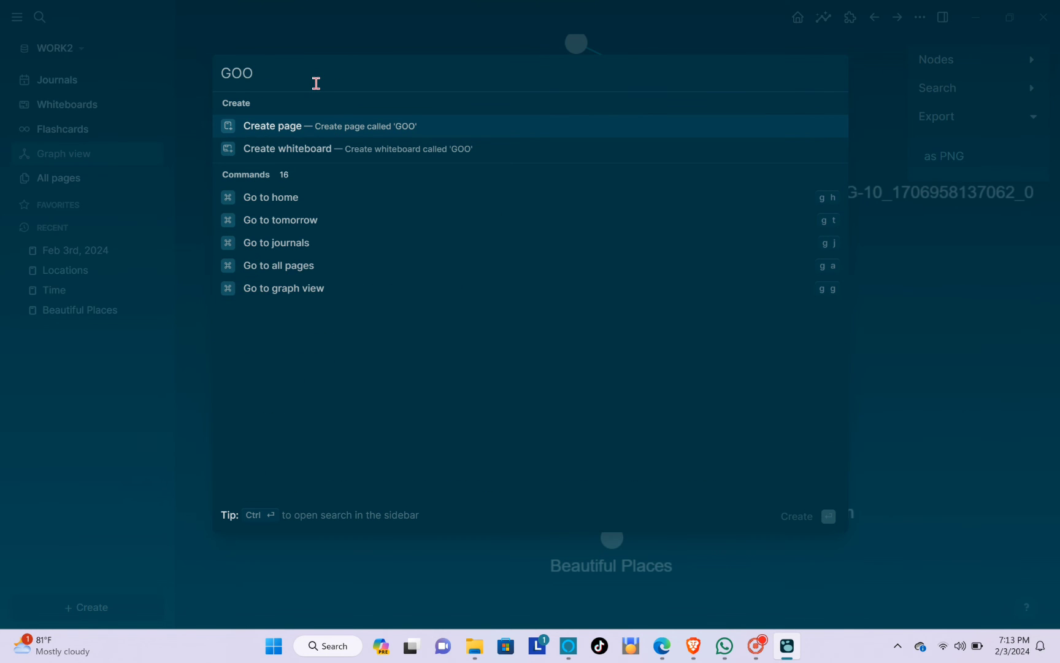
key("Caps_Lock")
key("Escape")
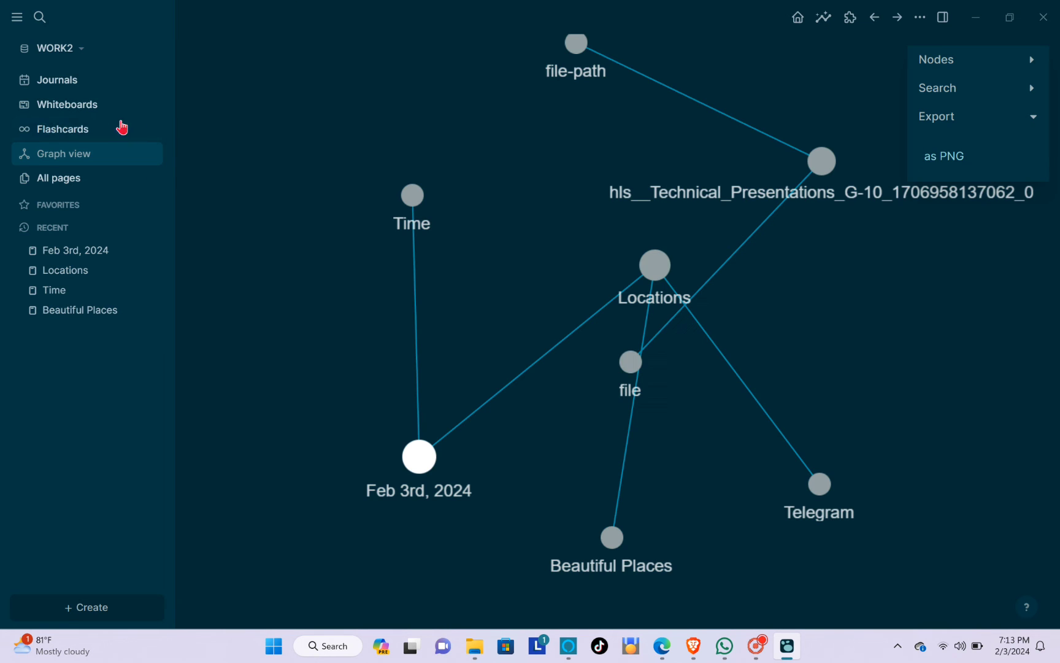
Step: Start whiteboarding, complete the quick tour and create a new whiteboard in the WORK2 graph
left_click(70, 108)
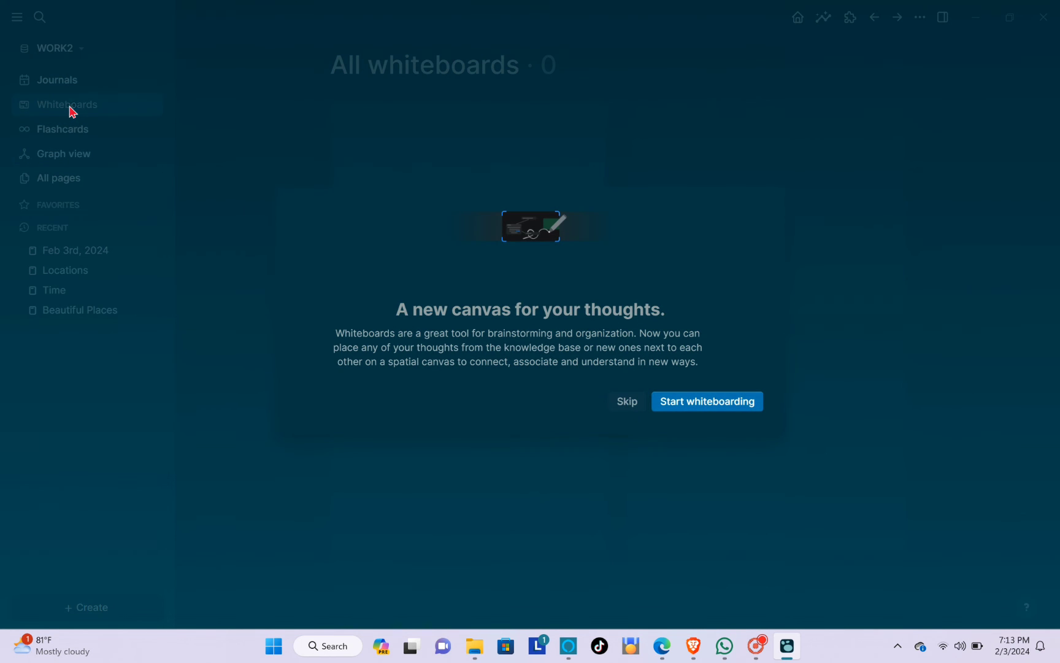
left_click(696, 402)
left_click(376, 143)
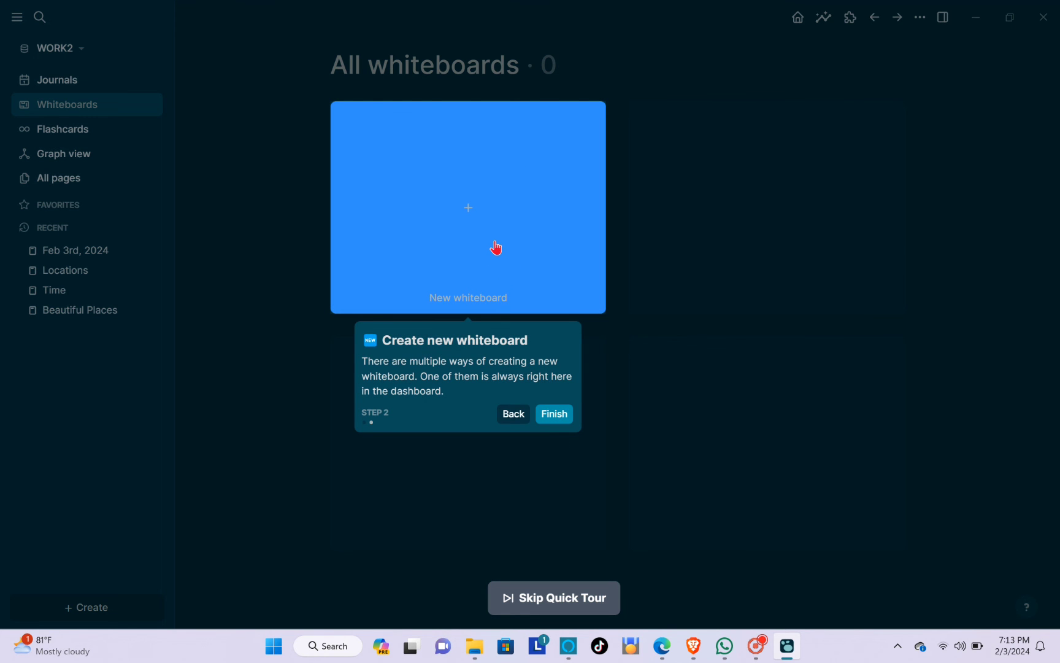
left_click(568, 417)
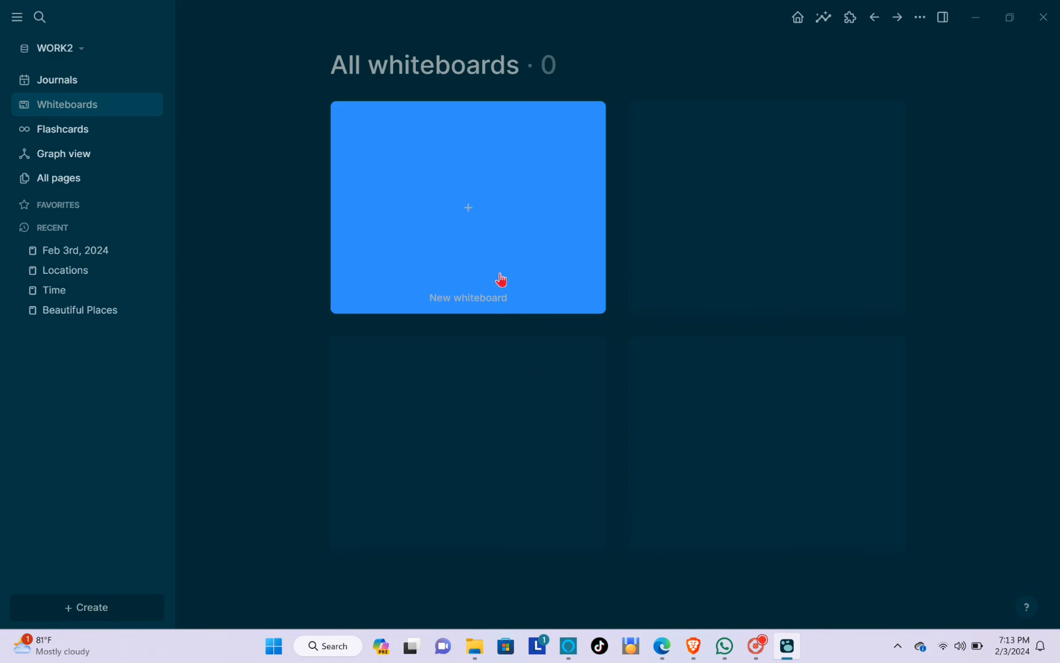
left_click(486, 237)
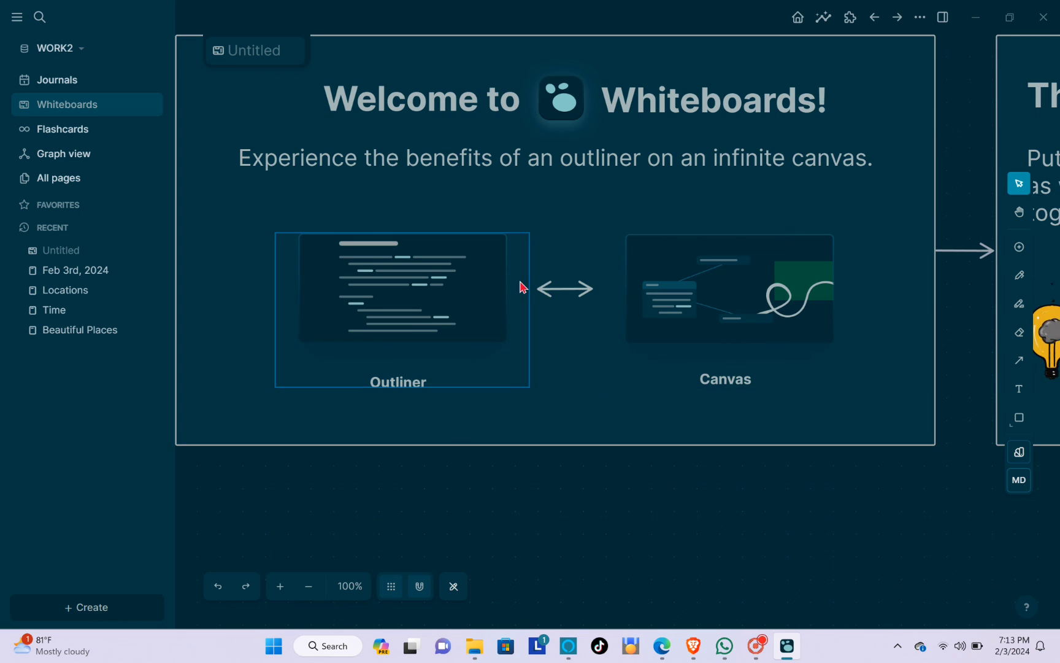
Step: Draw two arrows on the whiteboard that diverge from one shared point below the welcome panel up to its lower edge
scroll(625, 229, "down", 3)
scroll(625, 229, "up", 4)
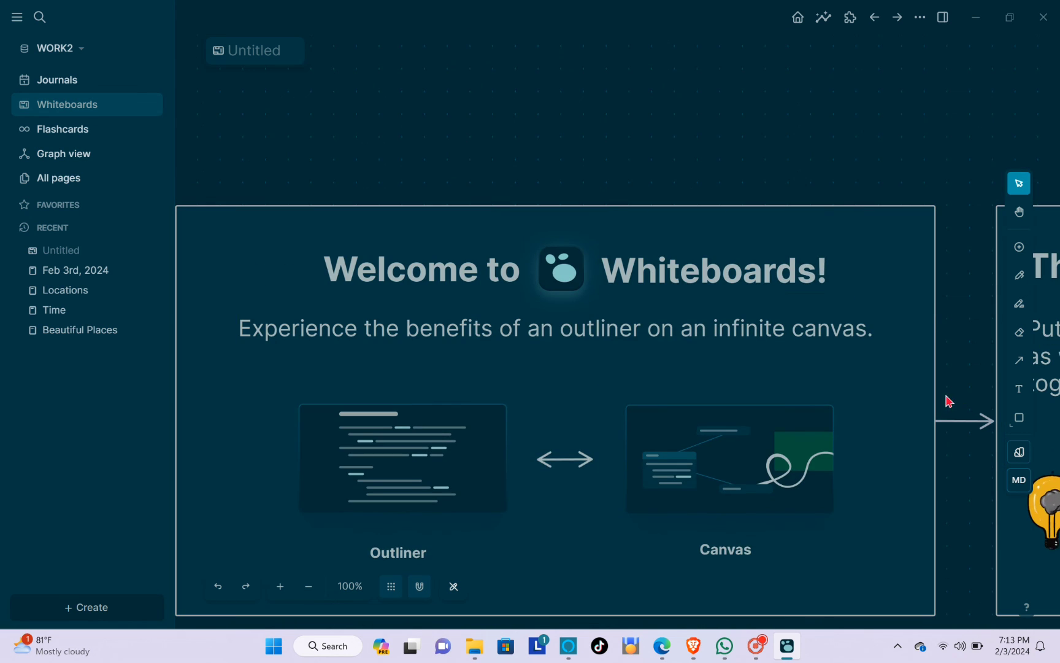
scroll(882, 366, "down", 9)
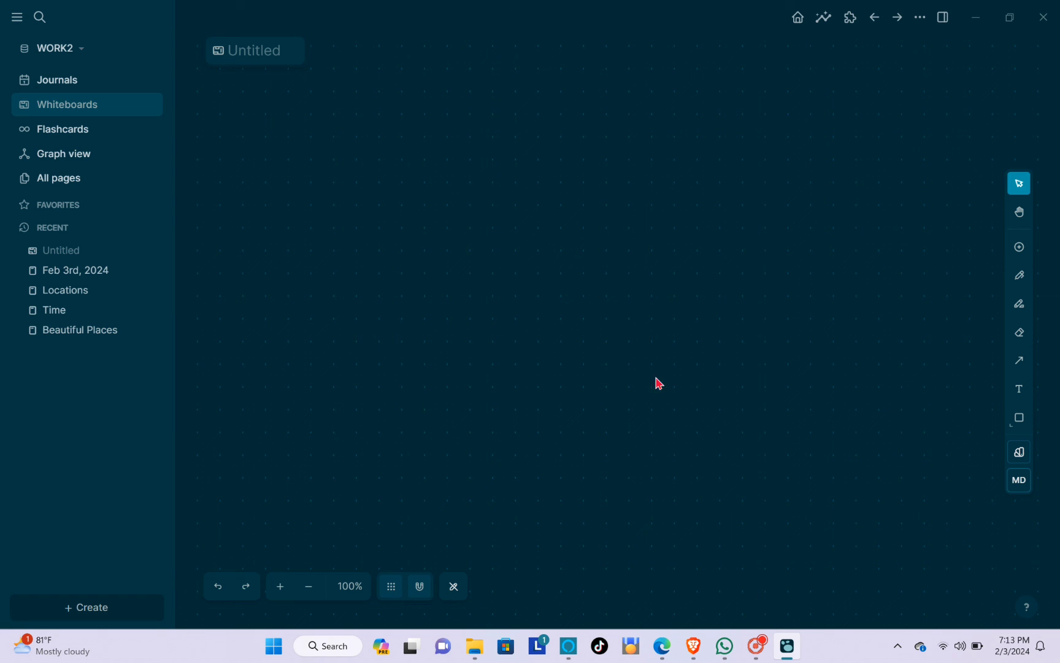
scroll(355, 246, "up", 9)
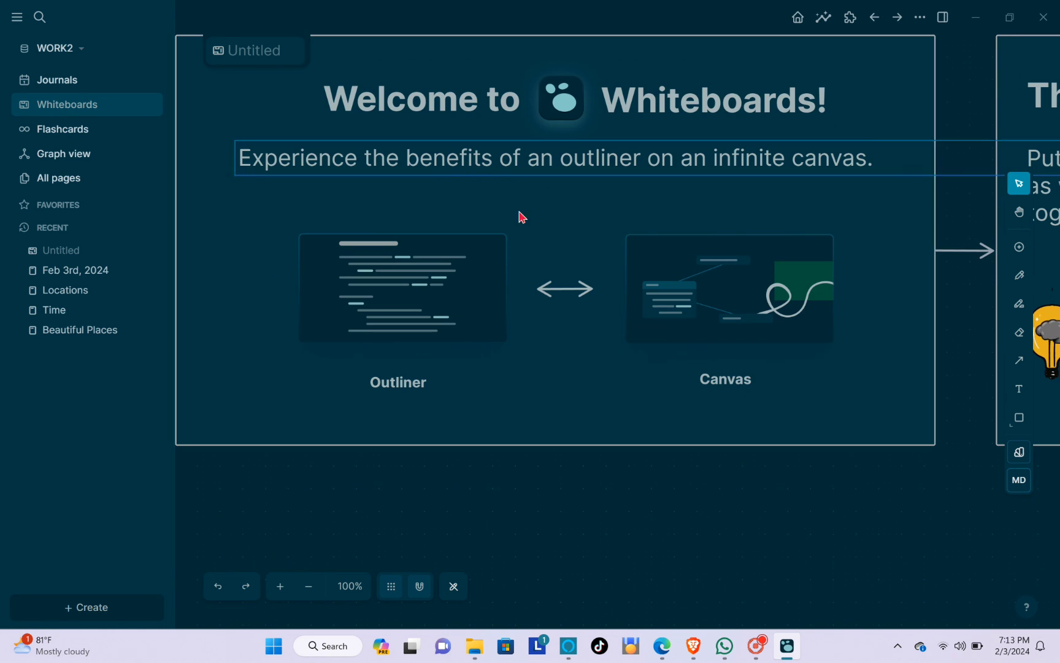
left_click(461, 326)
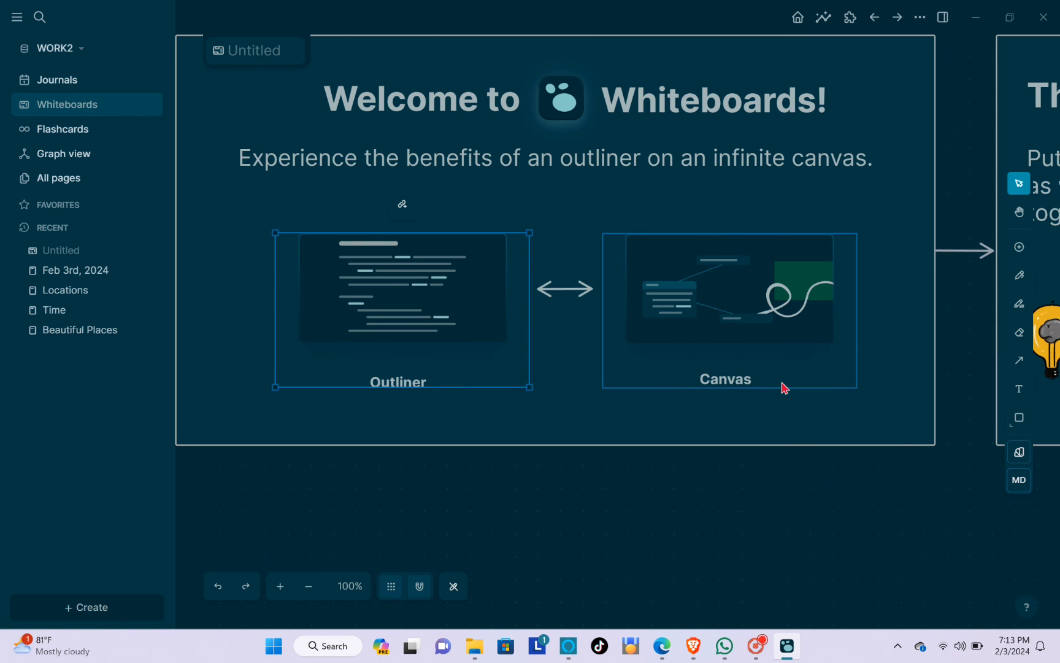
left_click(1019, 360)
left_click_drag(721, 528, 498, 455)
mouse_move(721, 528)
left_mouse_down()
mouse_move(786, 461)
mouse_move(812, 478)
mouse_move(674, 576)
mouse_move(712, 597)
mouse_move(825, 464)
left_mouse_up()
left_click(1019, 360)
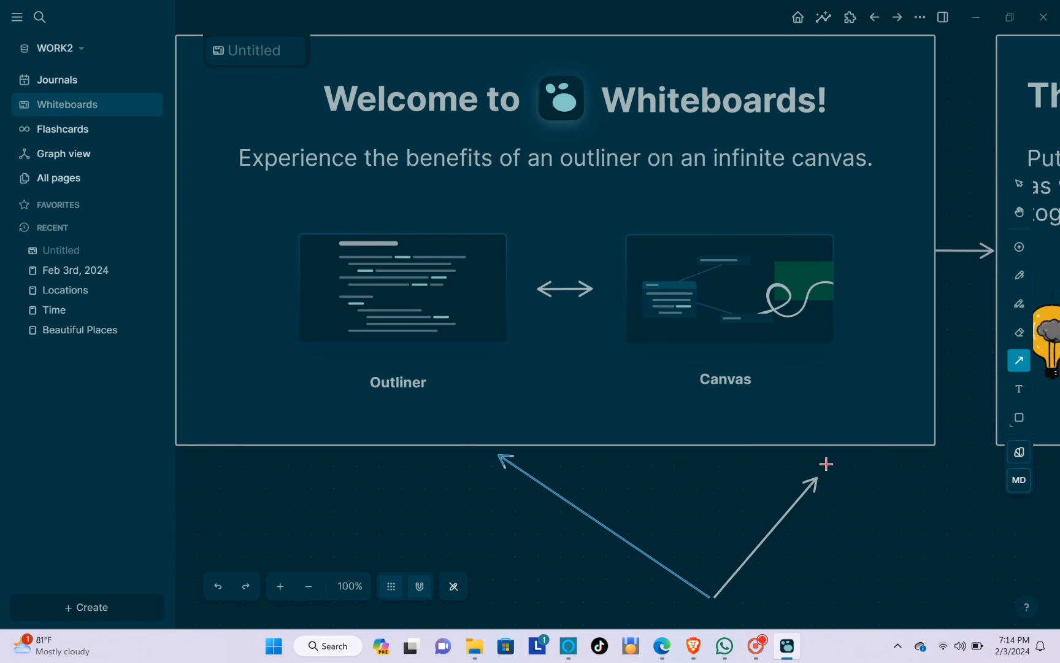
left_click_drag(826, 464, 833, 459)
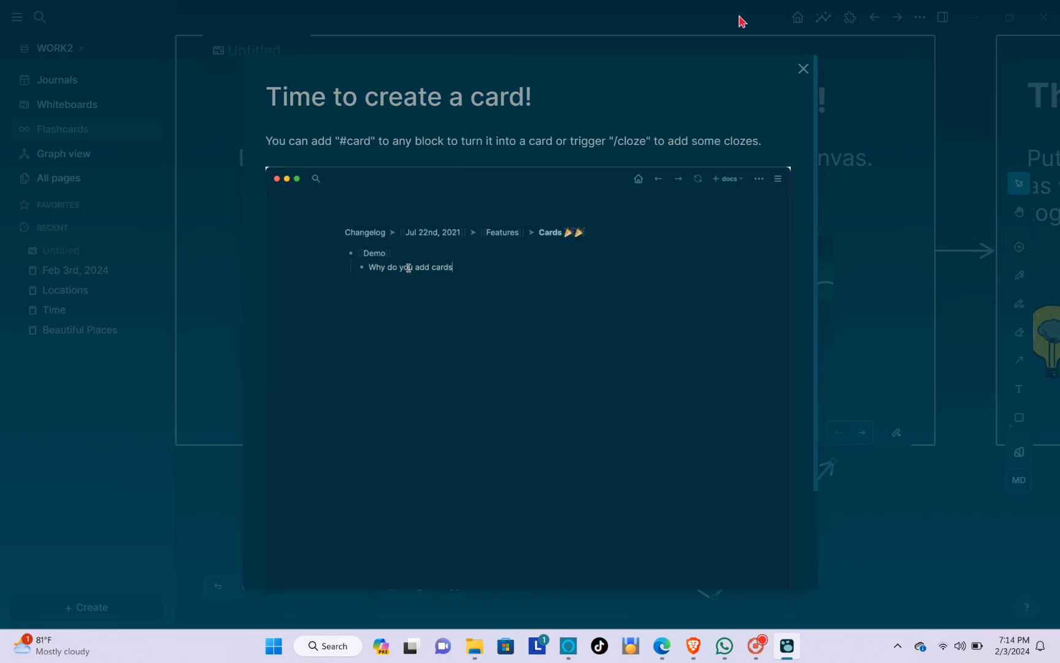
left_click(801, 71)
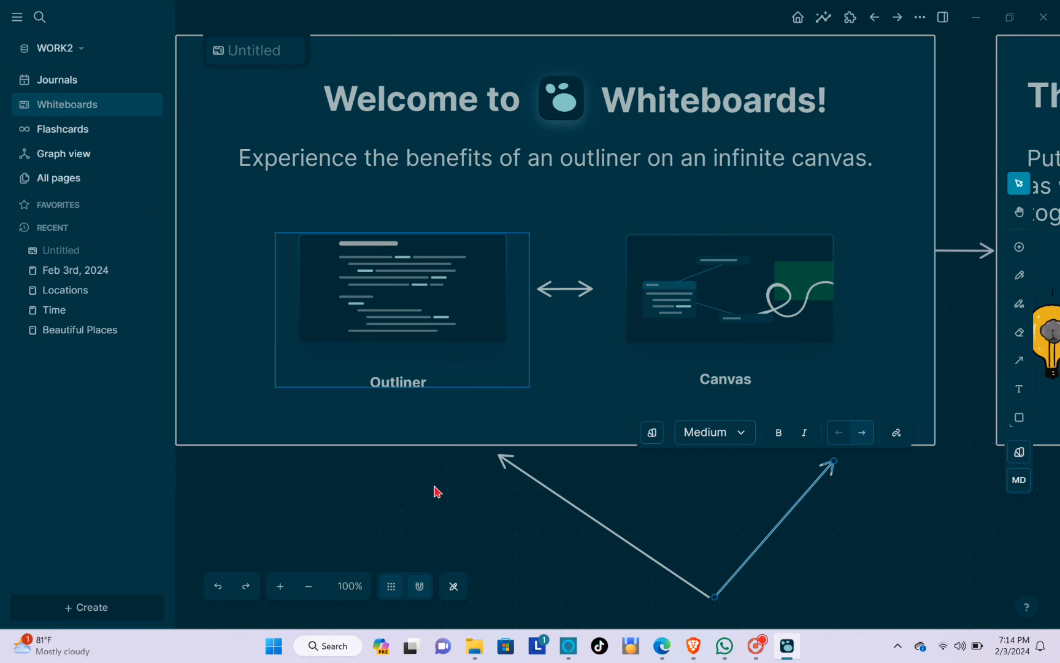
left_click(371, 508)
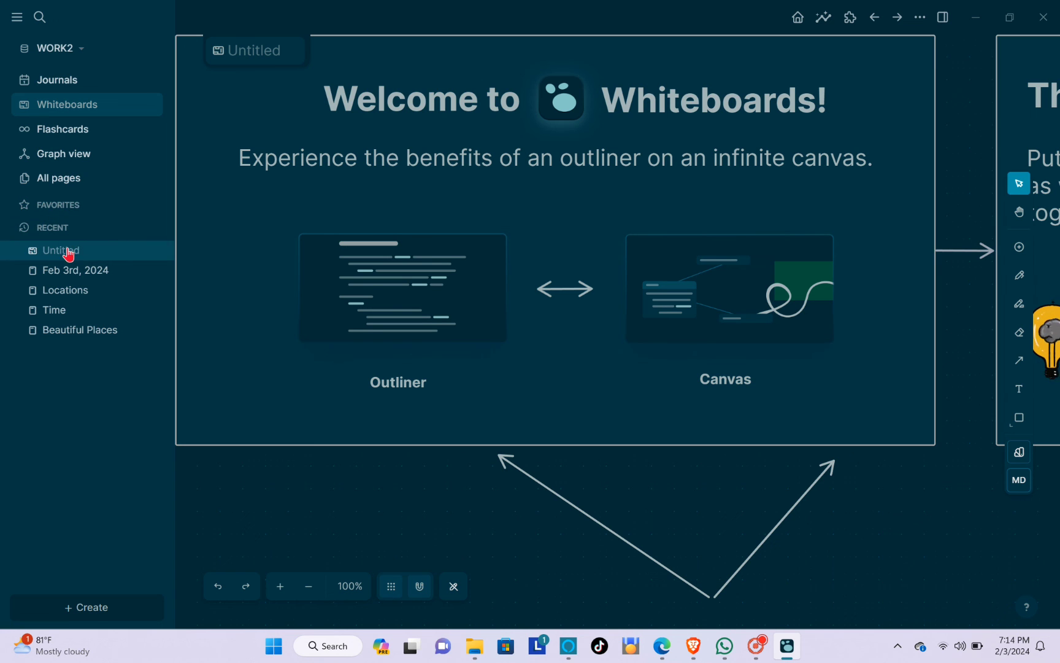
Step: Review the list of all pages in WORK2 and go back to the graph view
left_click(67, 178)
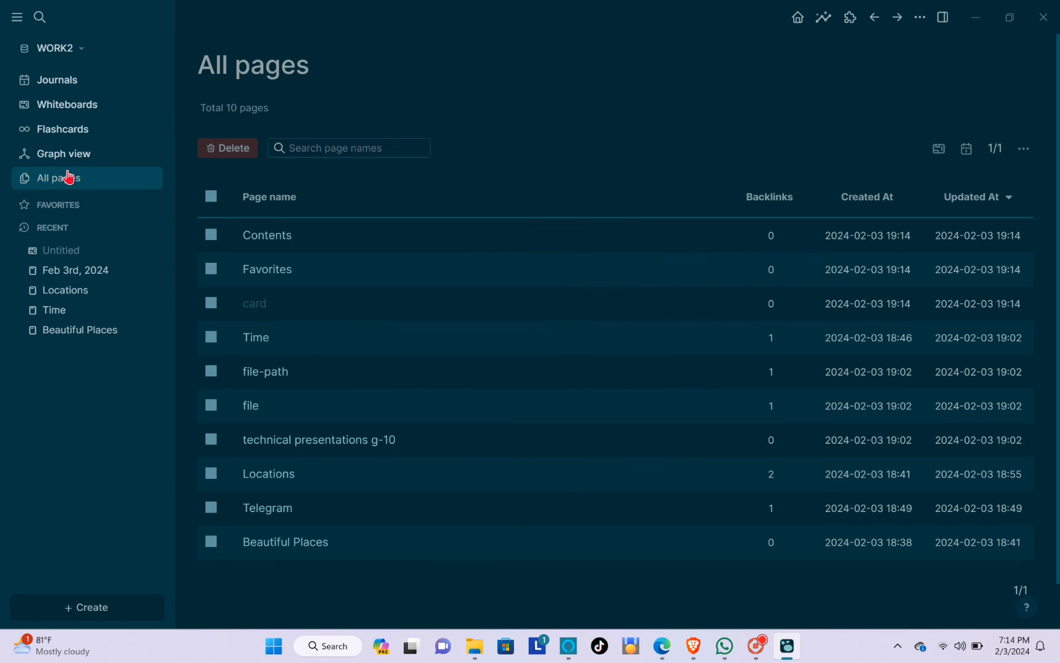
scroll(368, 255, "down", 1)
scroll(356, 247, "up", 1)
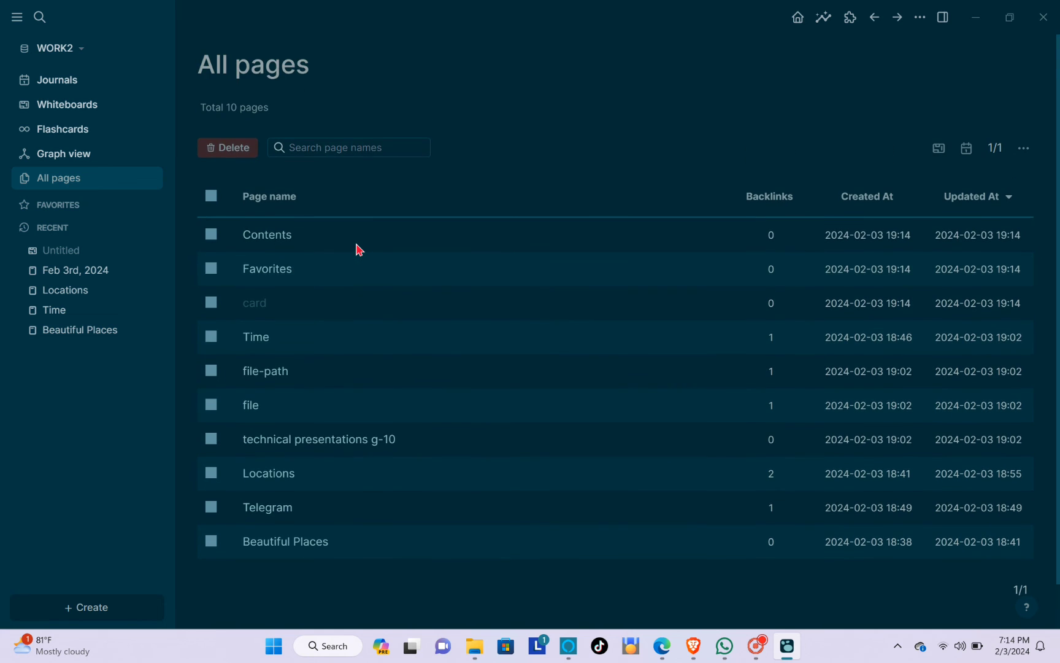
scroll(307, 242, "down", 1)
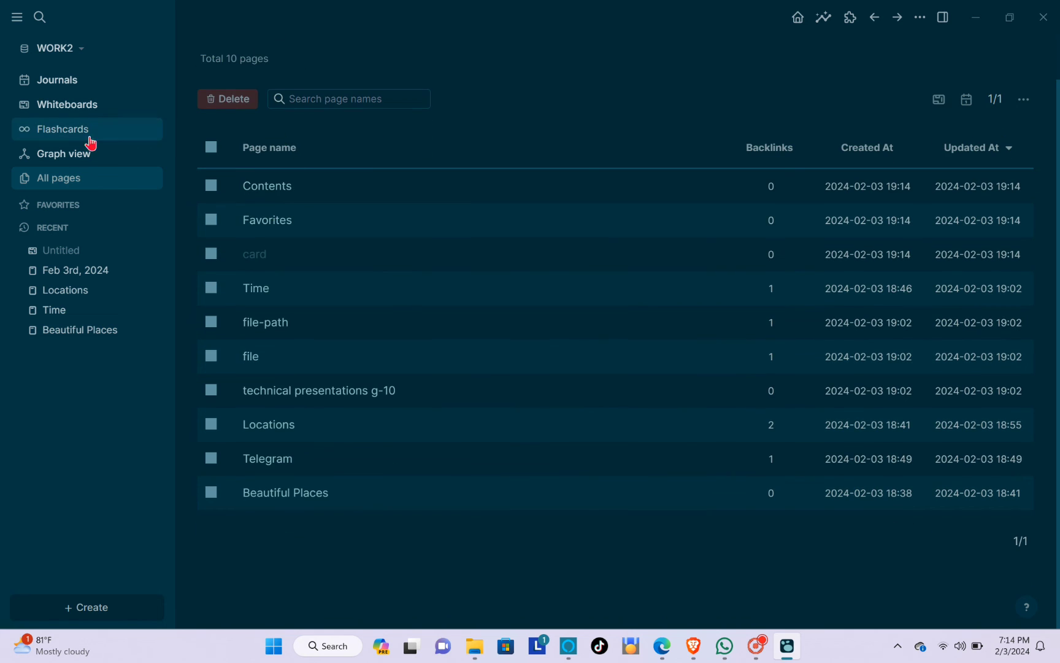
left_click(78, 154)
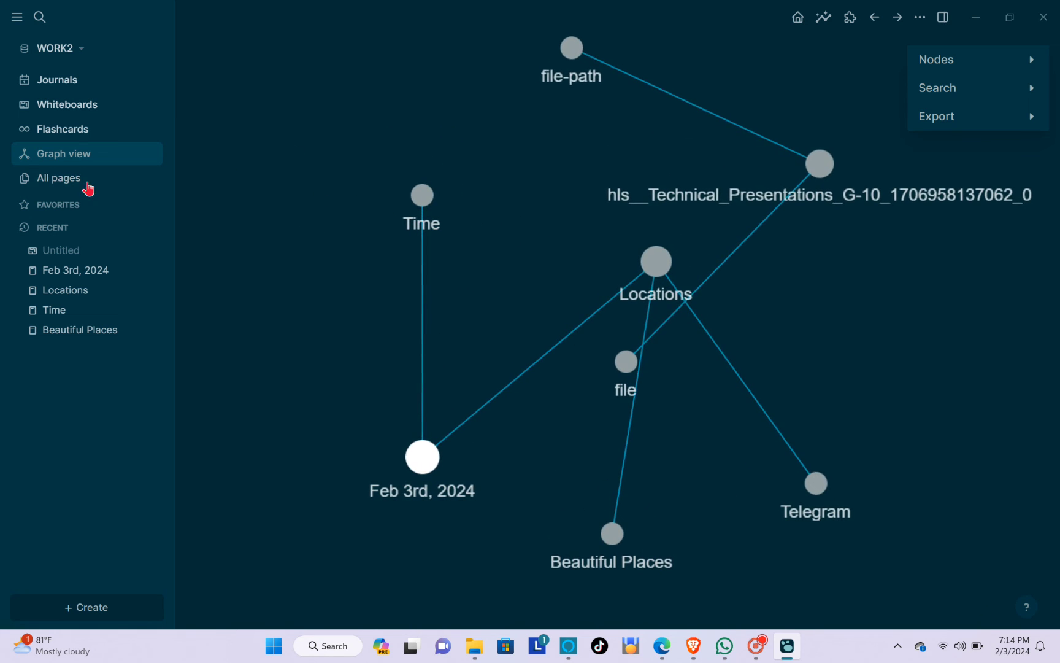
Step: View and close the flashcards introduction, and return to the journals by way of the whiteboards overview
left_click(87, 136)
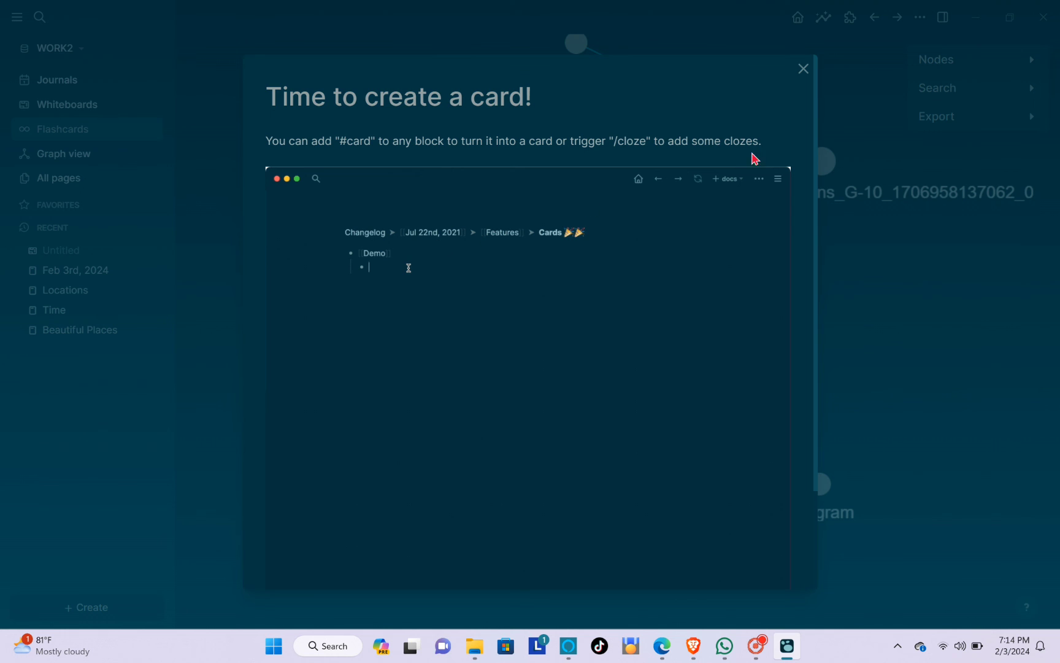
left_click(803, 70)
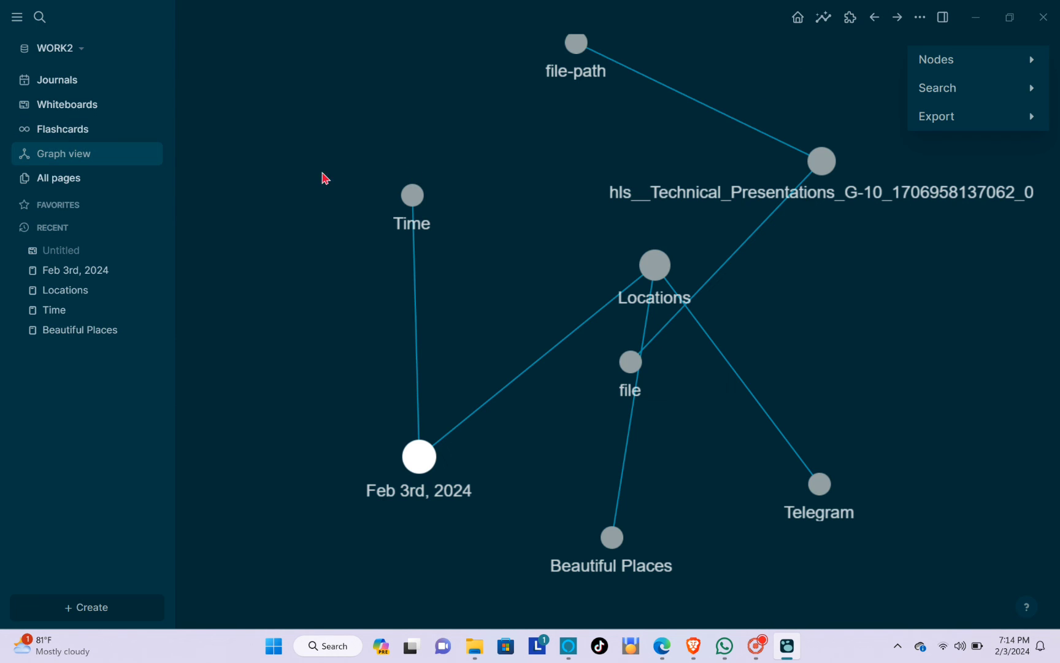
left_click(67, 134)
left_click(802, 69)
left_click(95, 104)
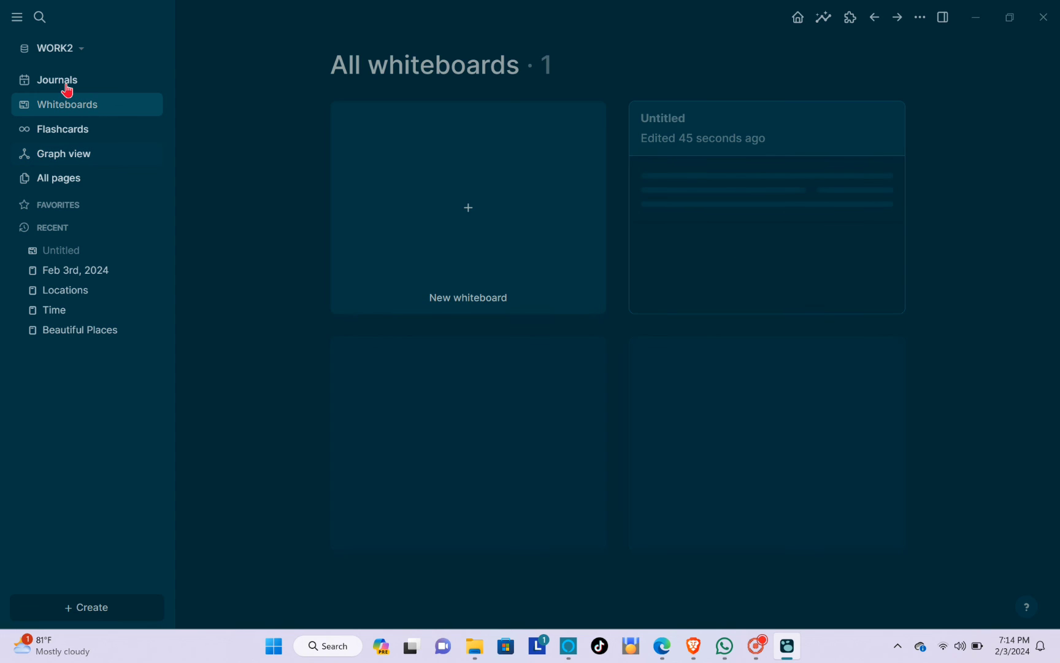
left_click(73, 80)
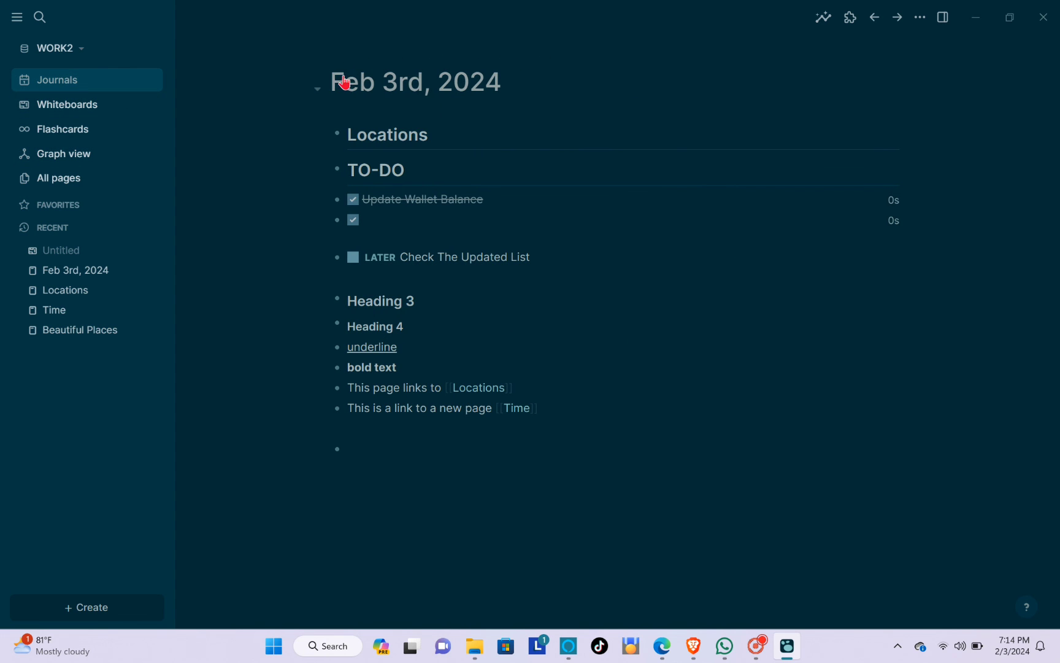